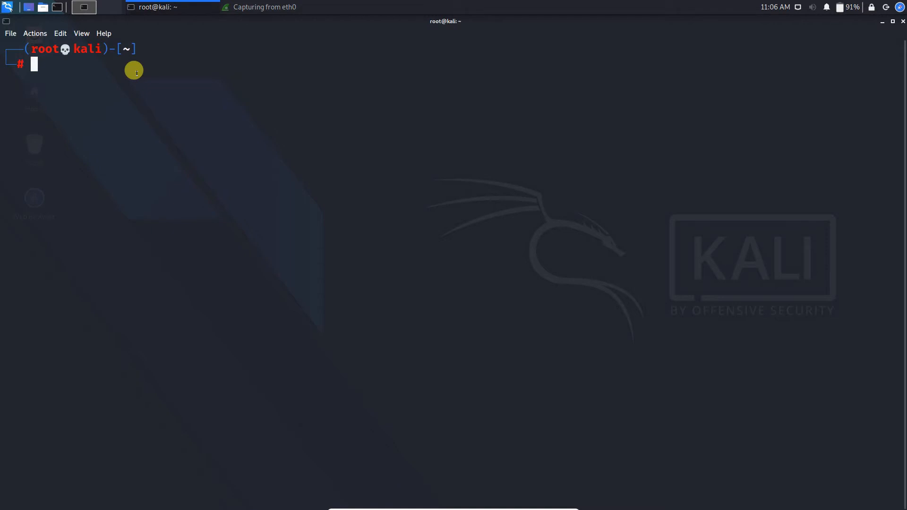
Ping google.com and stop it after five replies with 0% packet loss
type("pi")
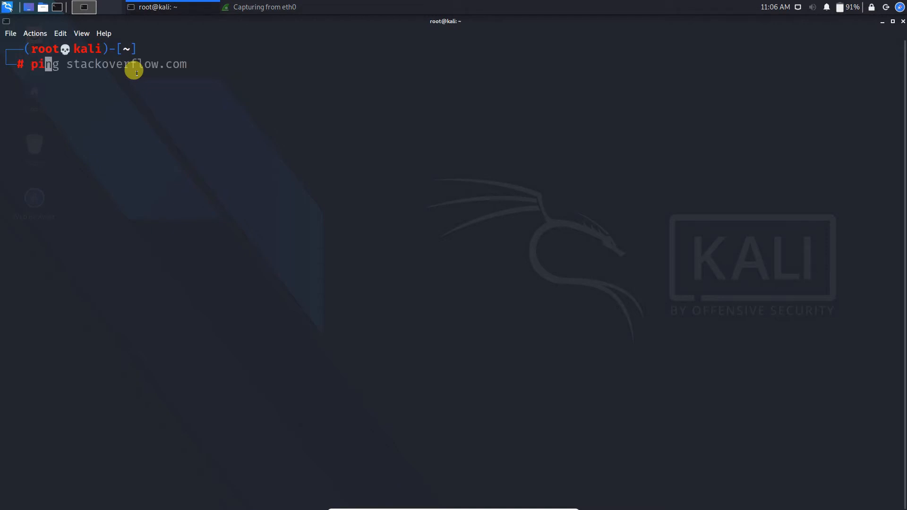
type("ng")
type("google")
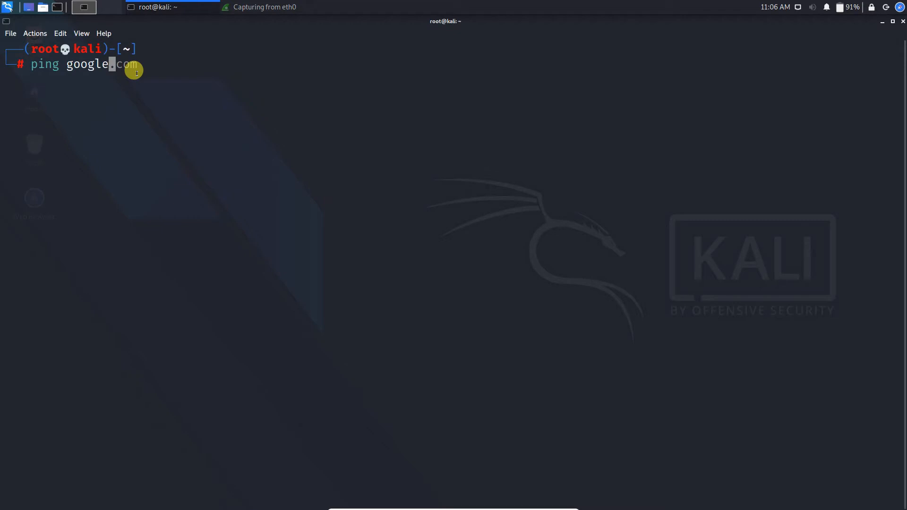
type(".com")
left_click(282, 7)
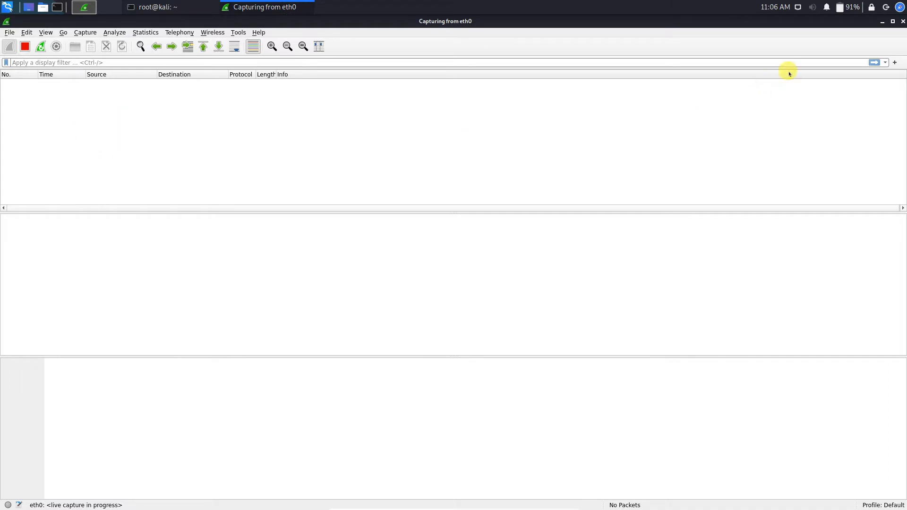
left_click(881, 24)
key("Return")
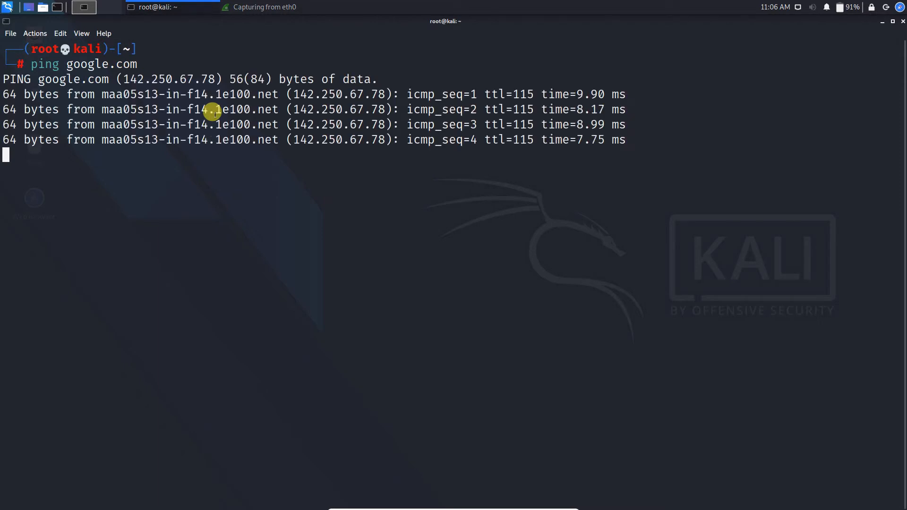
key("ctrl+c")
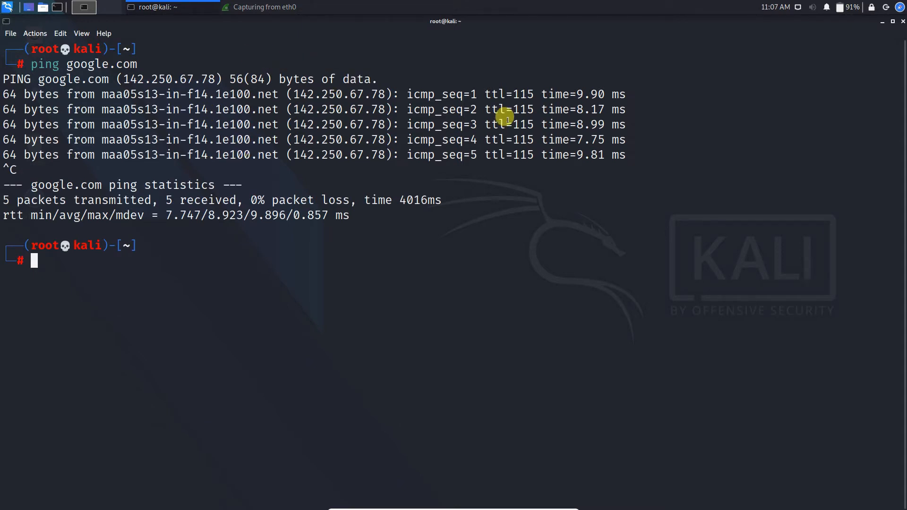
left_click_drag(514, 91, 514, 250)
left_click(519, 236)
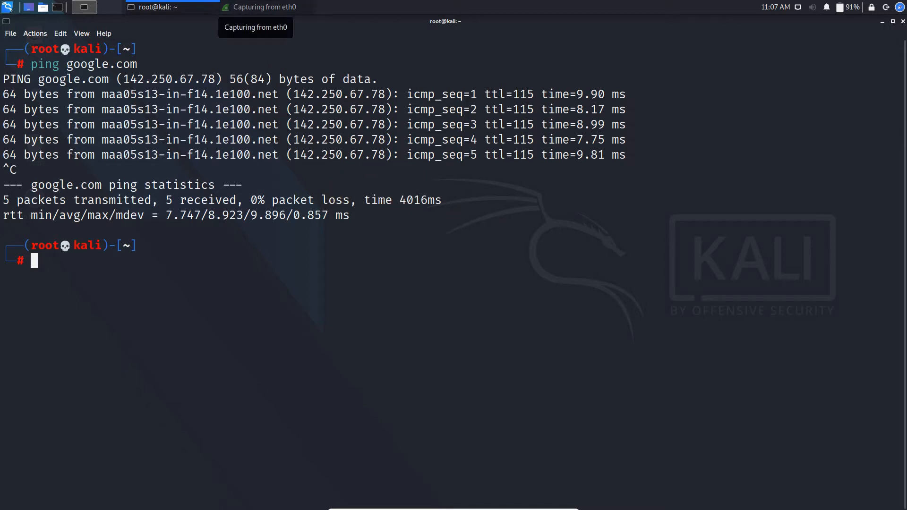
Review the captured ARP, DNS and ICMP ping packets in the eth0 capture
left_click(259, 7)
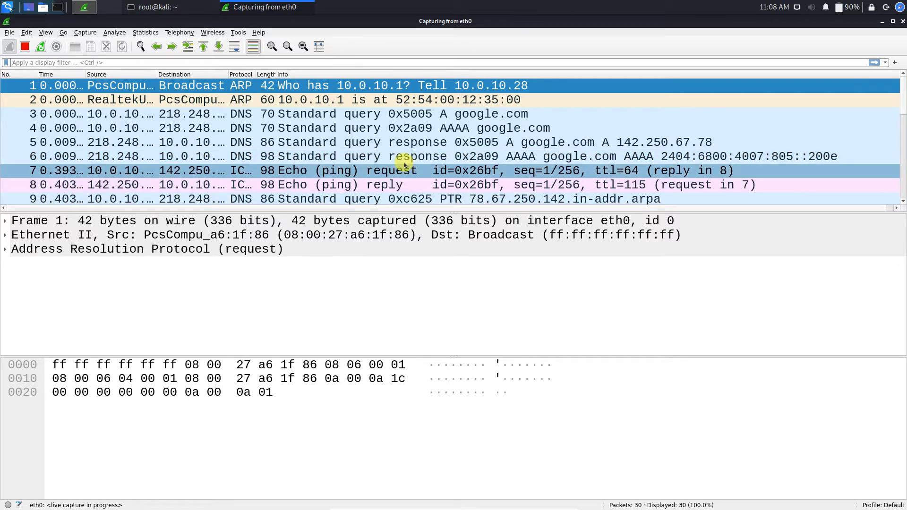
scroll(409, 183, "down", 2)
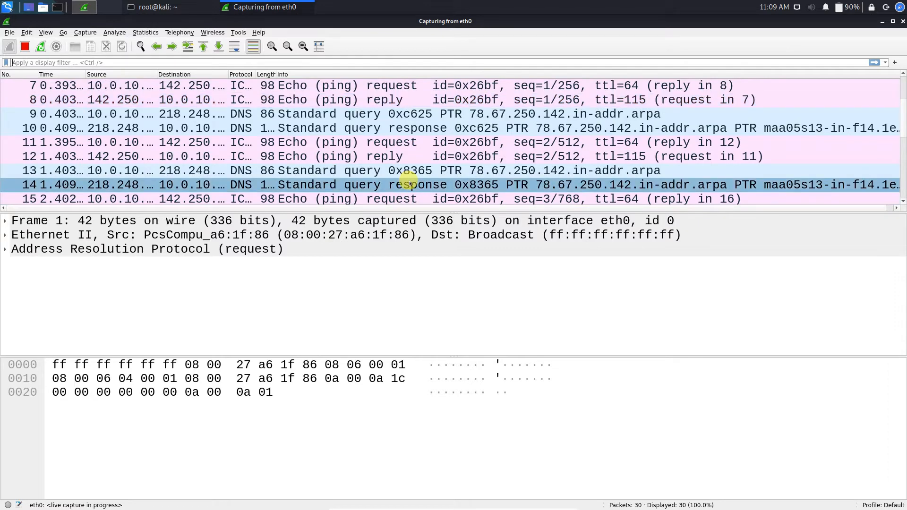
scroll(410, 184, "down", 5)
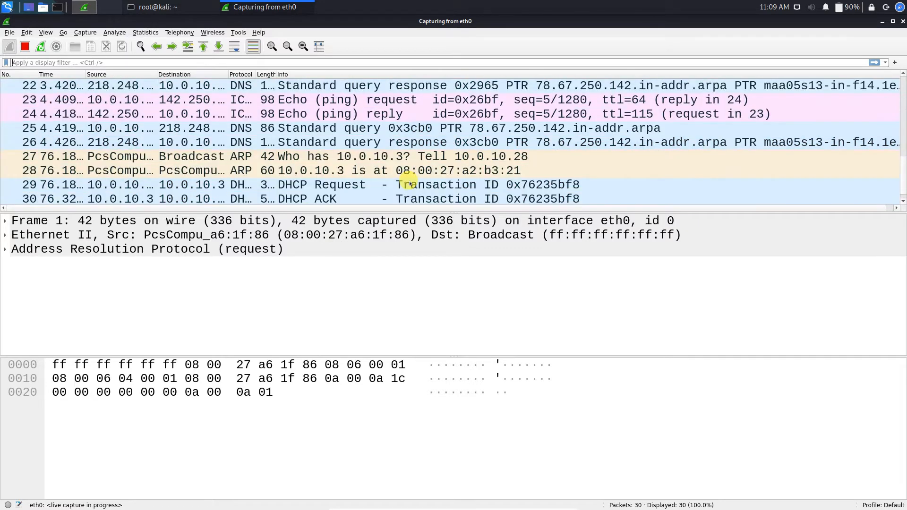
scroll(409, 183, "up", 7)
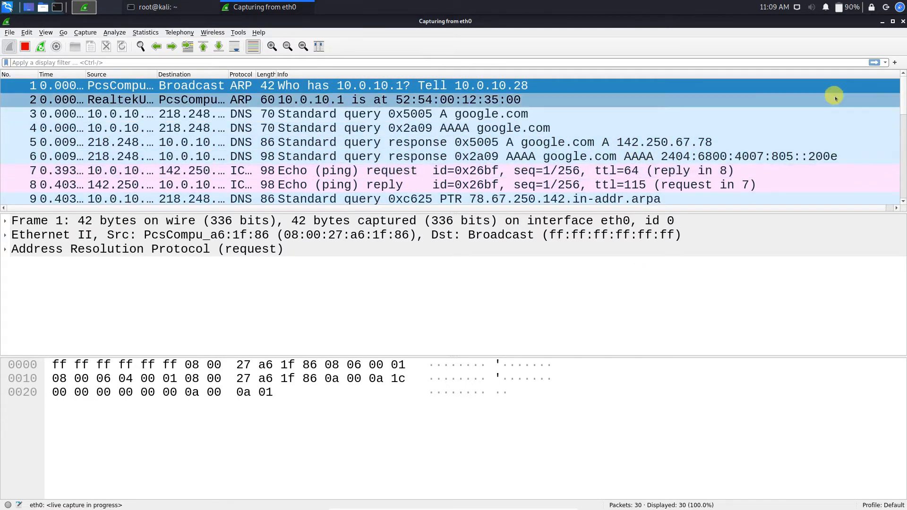
Restart the eth0 capture, discarding the old 30 packets without saving
left_click(25, 49)
left_click(9, 46)
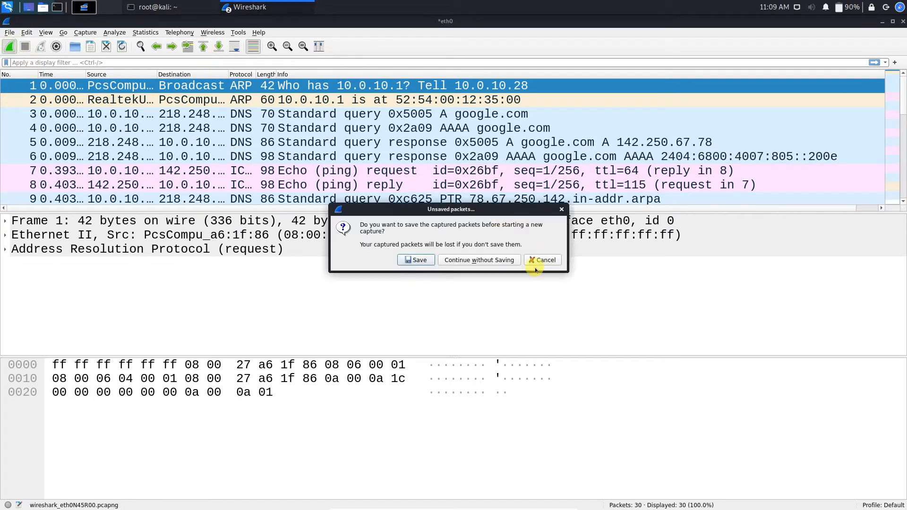
left_click(495, 263)
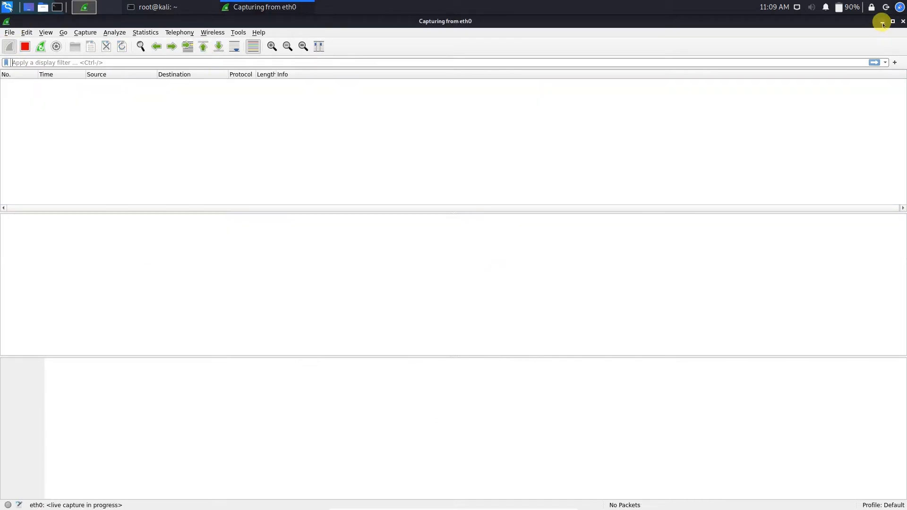
left_click(882, 22)
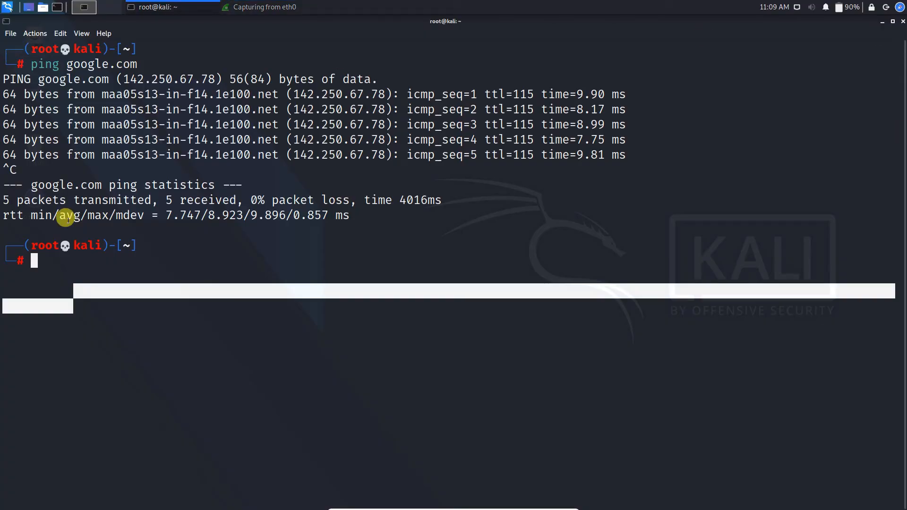
Run clear in the terminal to wipe the ping output
left_click(120, 269)
type("c")
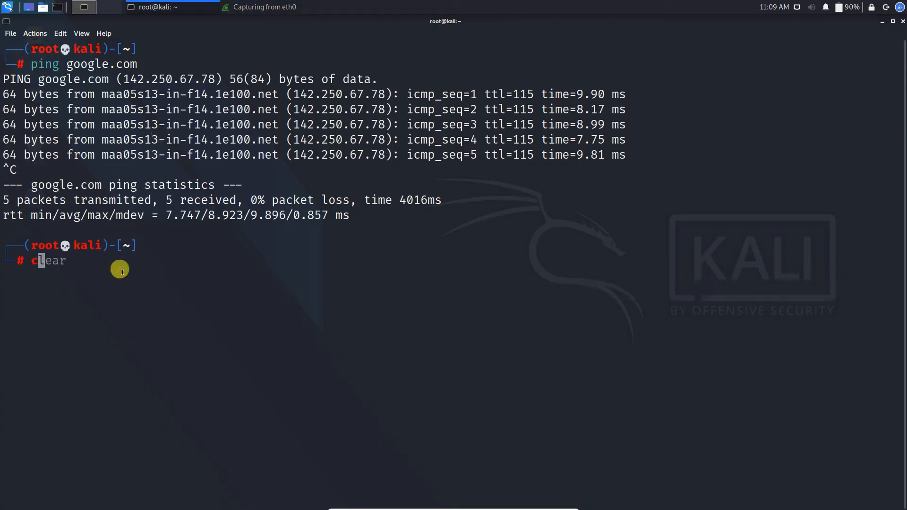
type("lear")
key("Return")
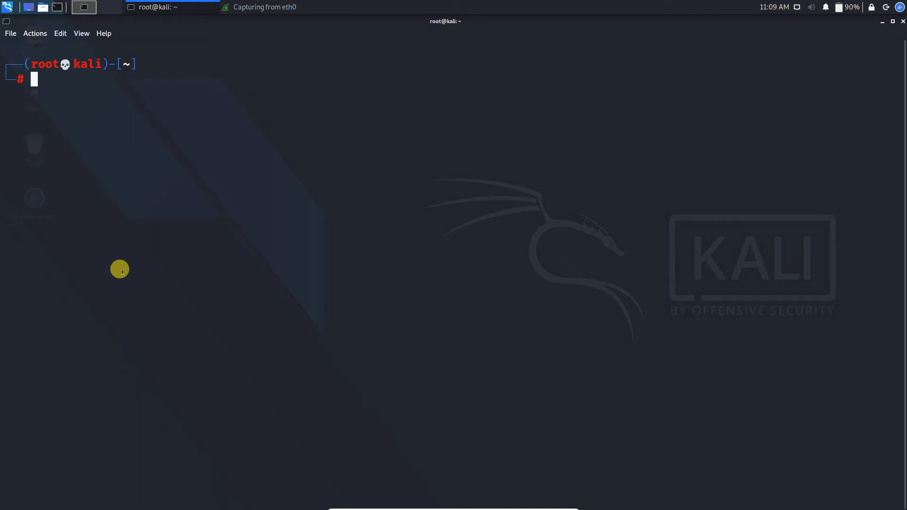
Run netdiscover -r 10.0.10.0/24, editing the suggested 192.168.1.1 range
type("net")
key("Right")
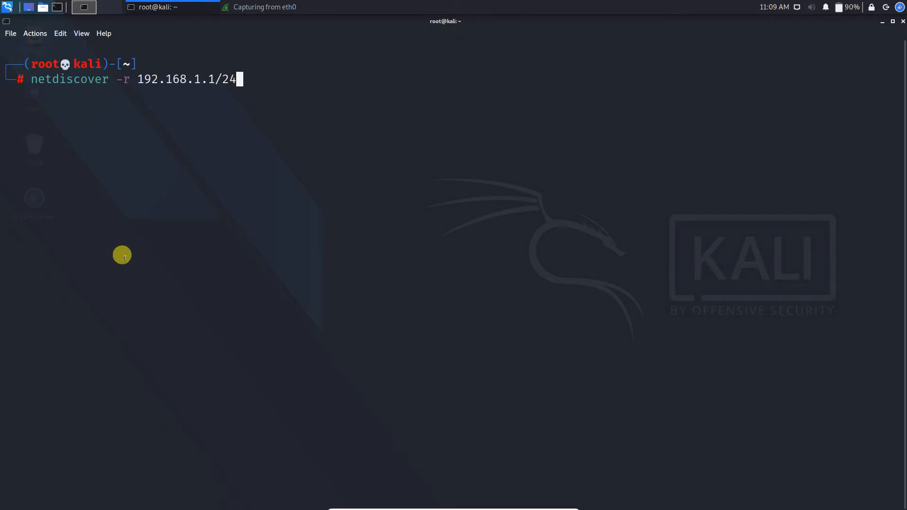
double_click(32, 79)
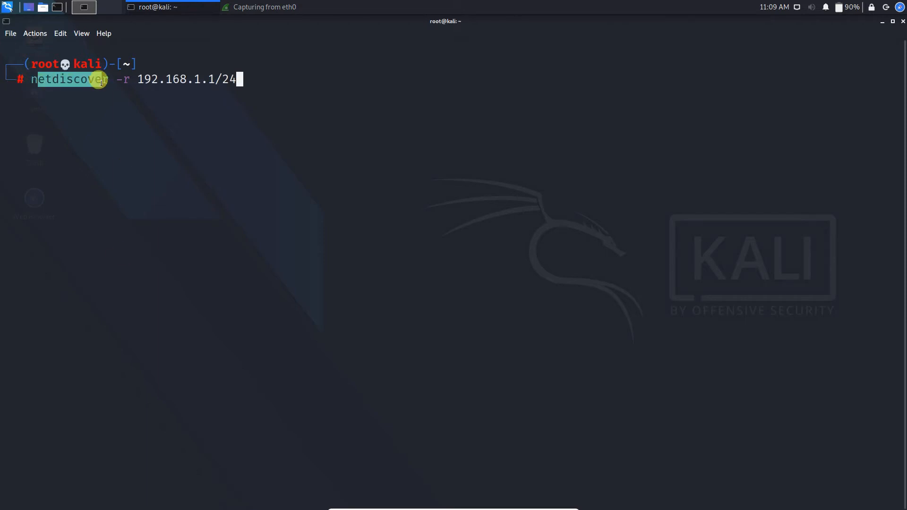
left_click(126, 79)
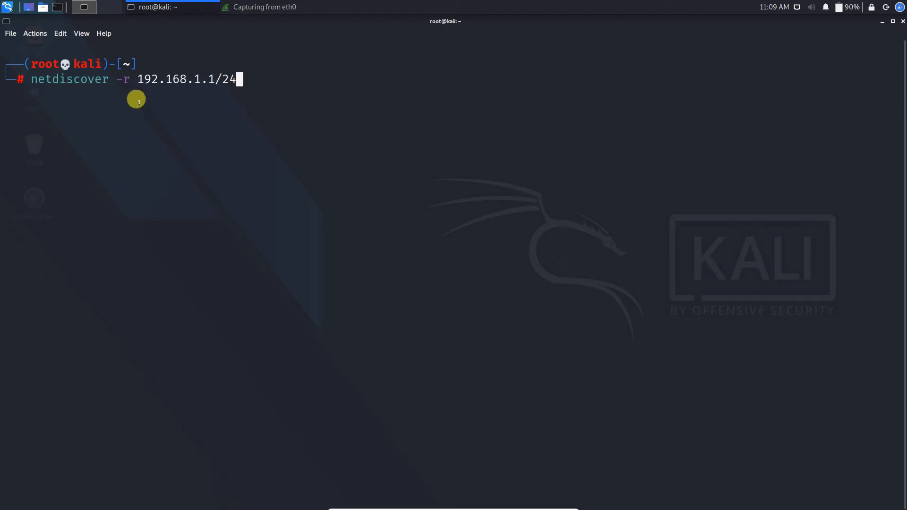
left_click_drag(136, 79, 184, 86)
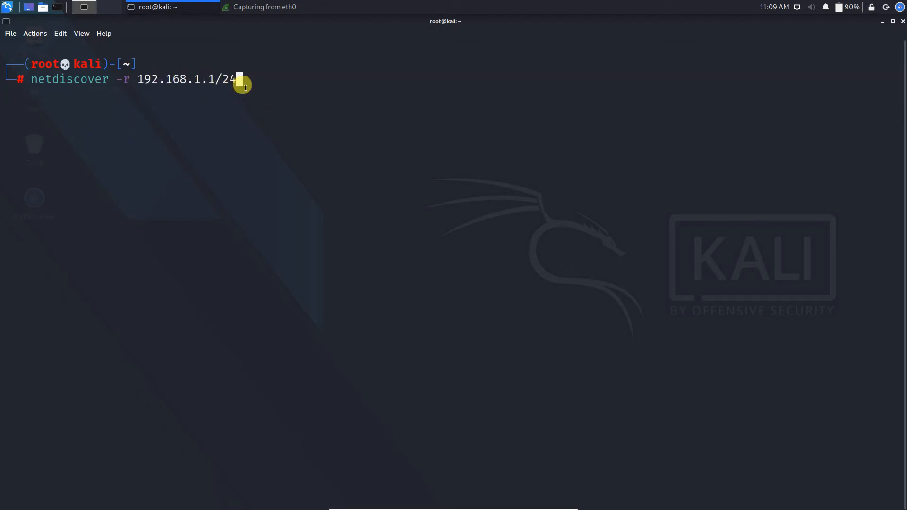
key("Left")
key("Left")
key("Left")
key("BackSpace")
key("BackSpace")
key("BackSpace")
key("BackSpace")
key("BackSpace")
key("BackSpace")
key("BackSpace")
key("BackSpace")
key("BackSpace")
key("BackSpace")
key("BackSpace")
type("10.0.10")
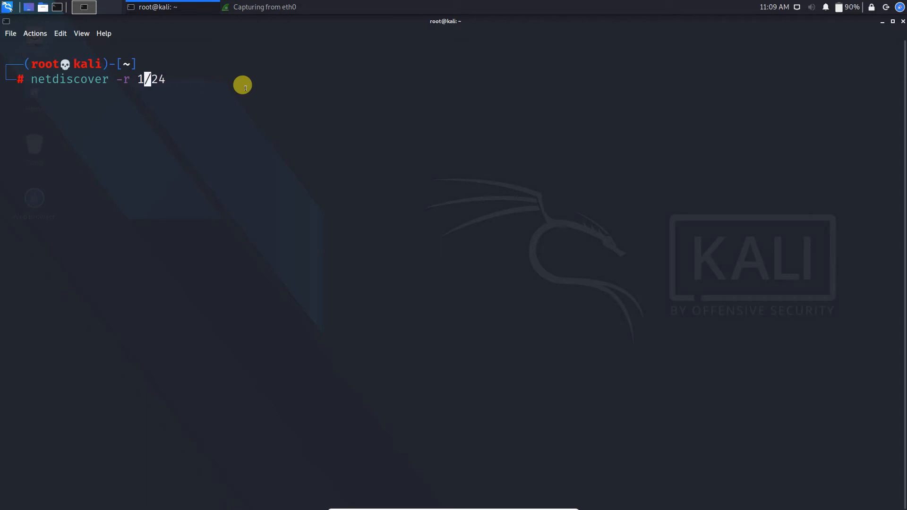
type(".")
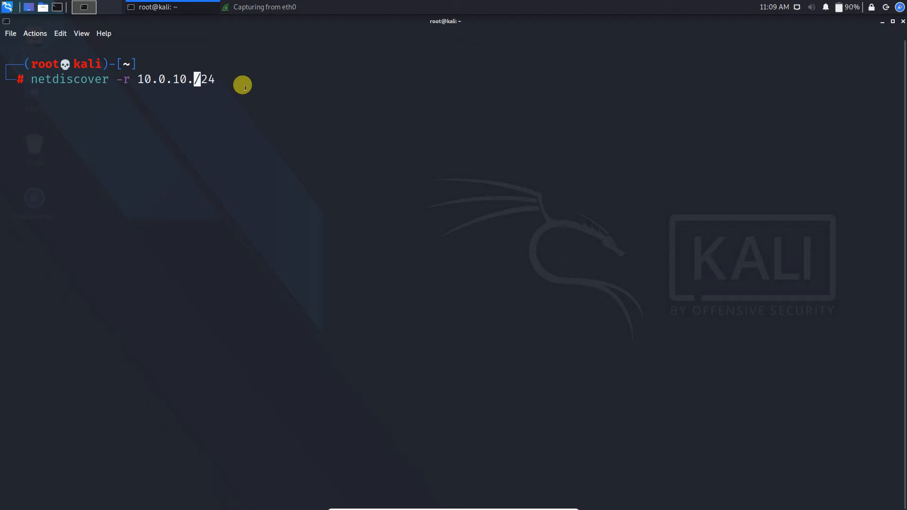
type("0")
key("Return")
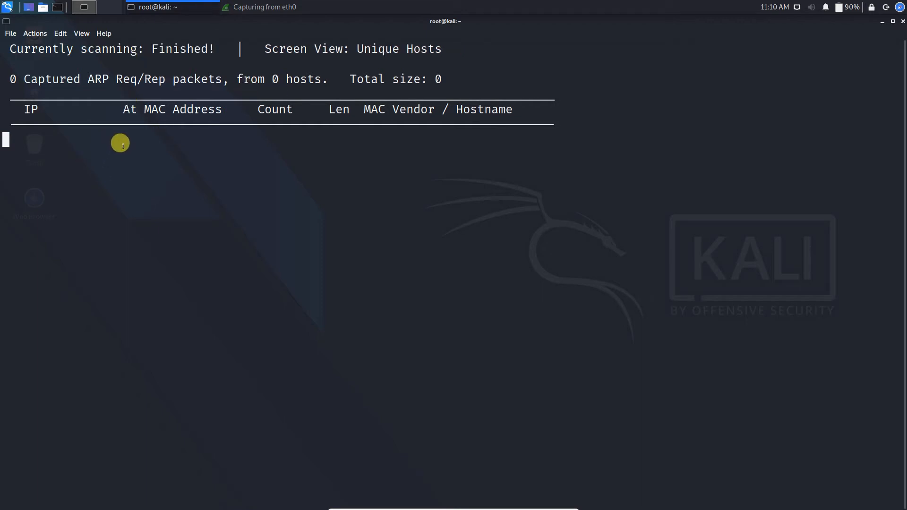
Review the 258 ARP sweep packets and inspect the ARP reply from 10.0.10.1
left_click(251, 10)
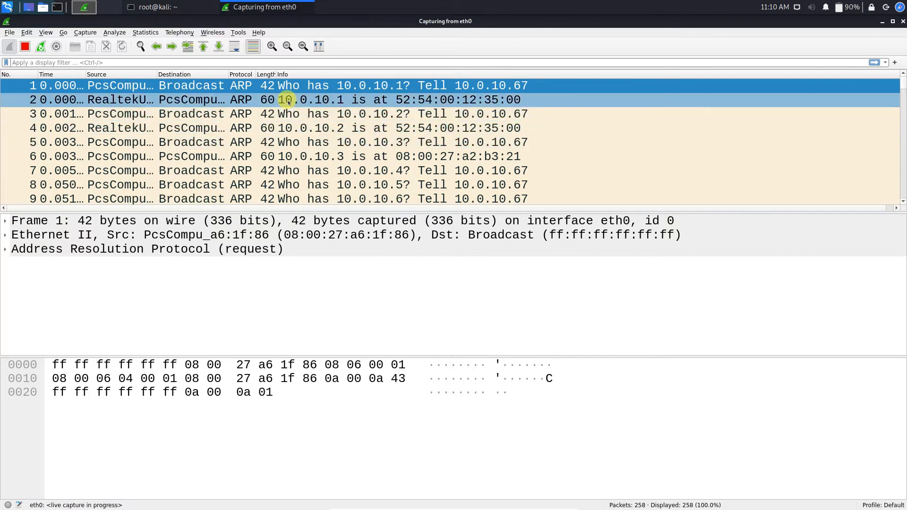
scroll(284, 118, "down", 3)
scroll(270, 151, "up", 3)
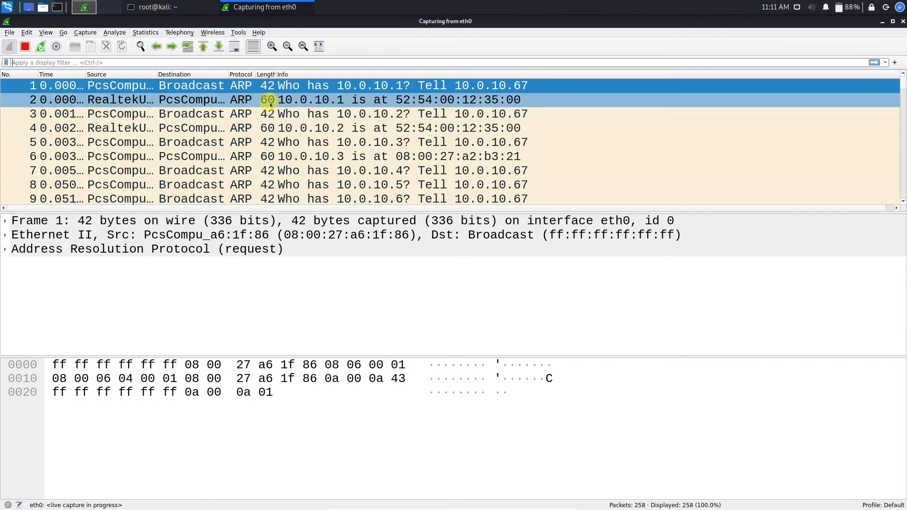
left_click(481, 100)
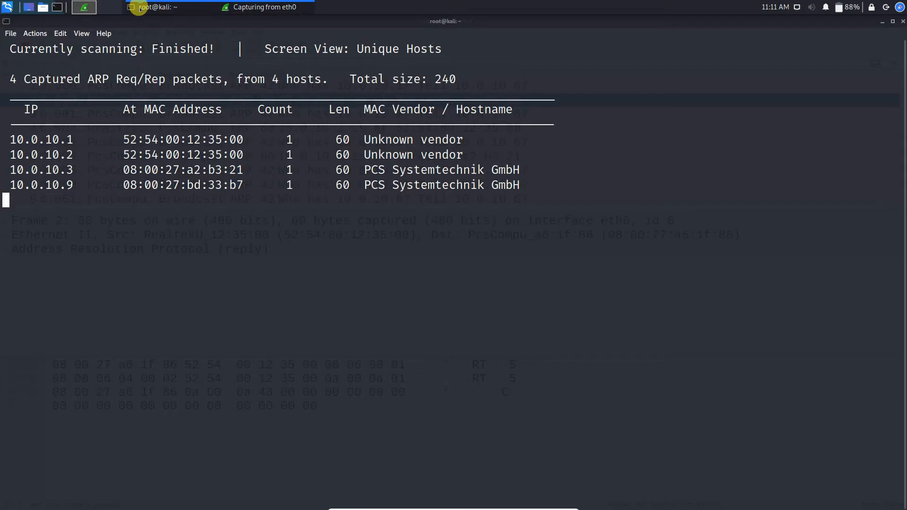
left_click(141, 7)
Stop netdiscover and run ifconfig, highlighting eth0's address 10.0.10.28
key("ctrl+c")
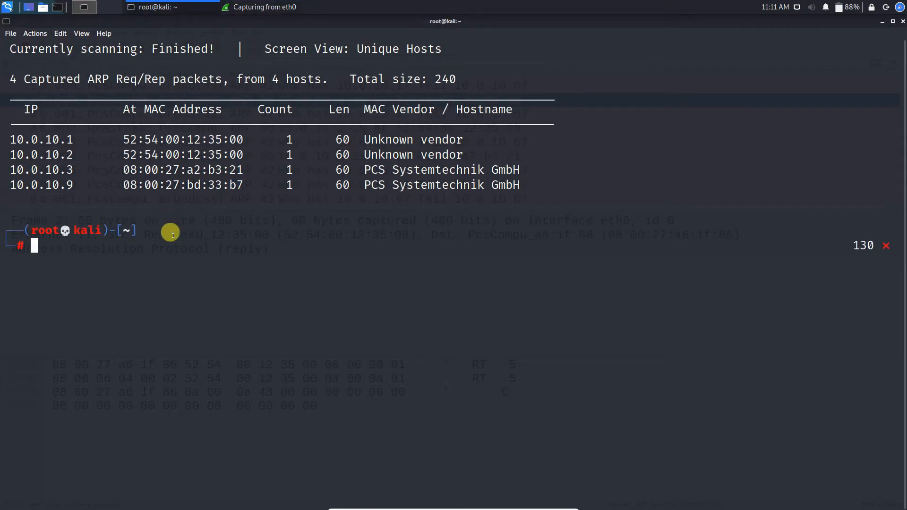
type("if")
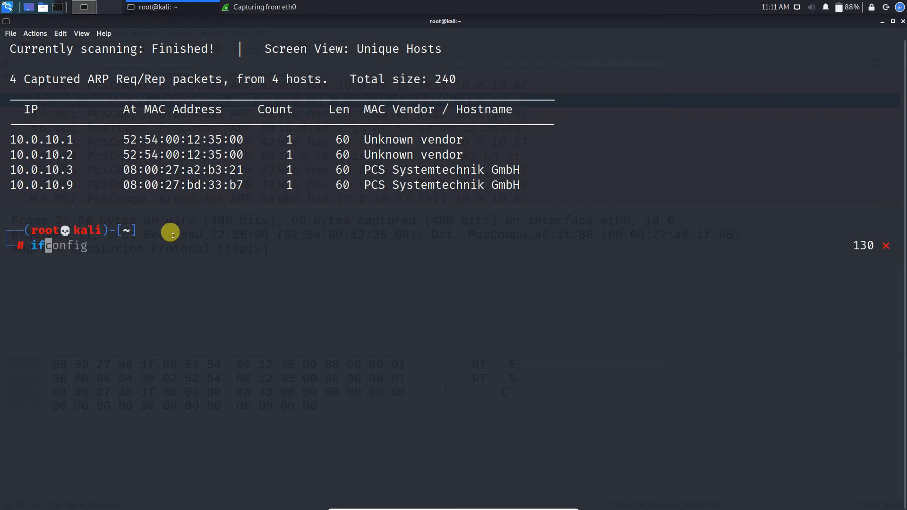
key("Right")
key("Return")
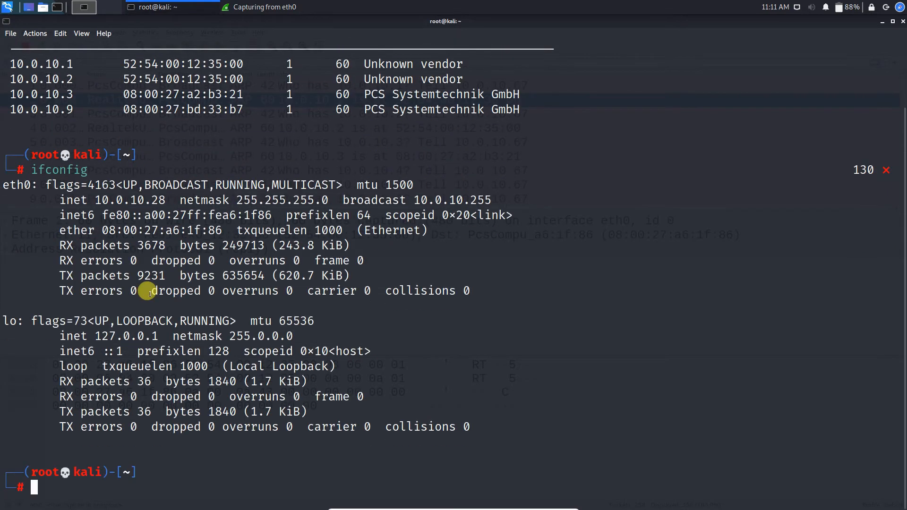
left_click_drag(97, 207, 184, 201)
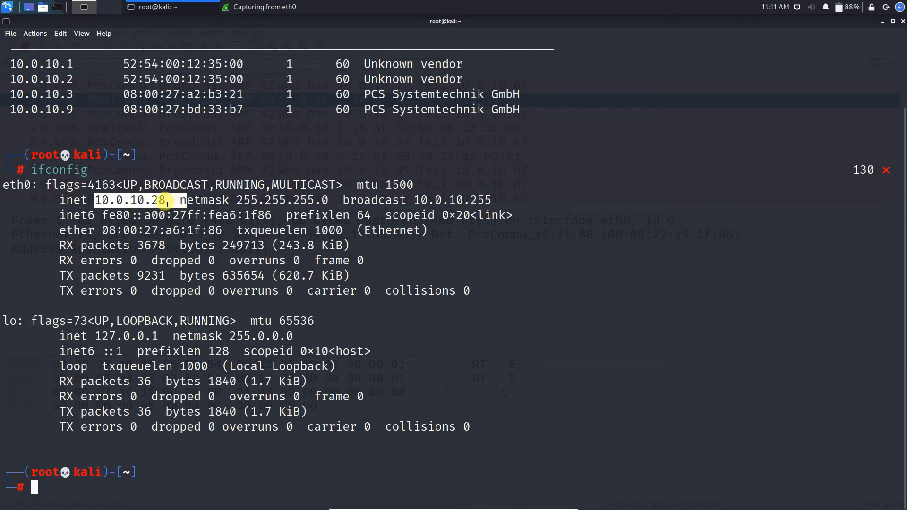
left_click(127, 201)
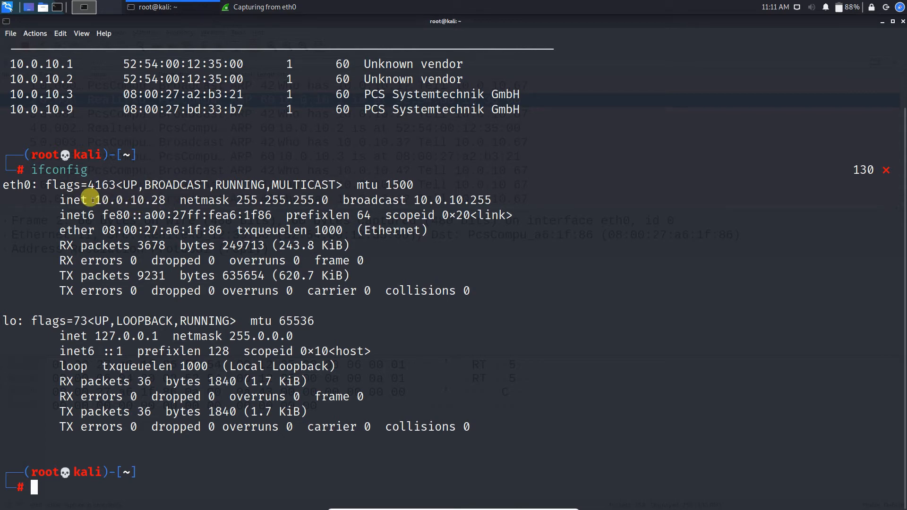
left_click_drag(96, 199, 148, 201)
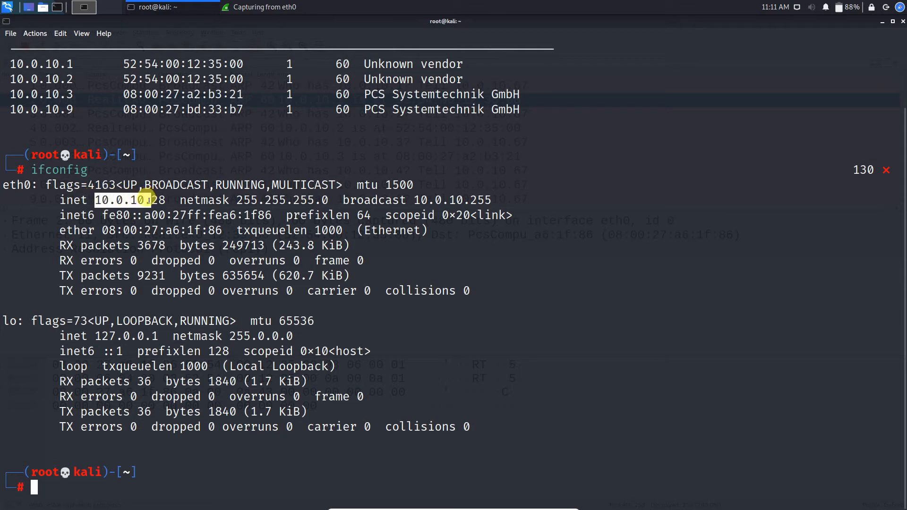
left_click(246, 7)
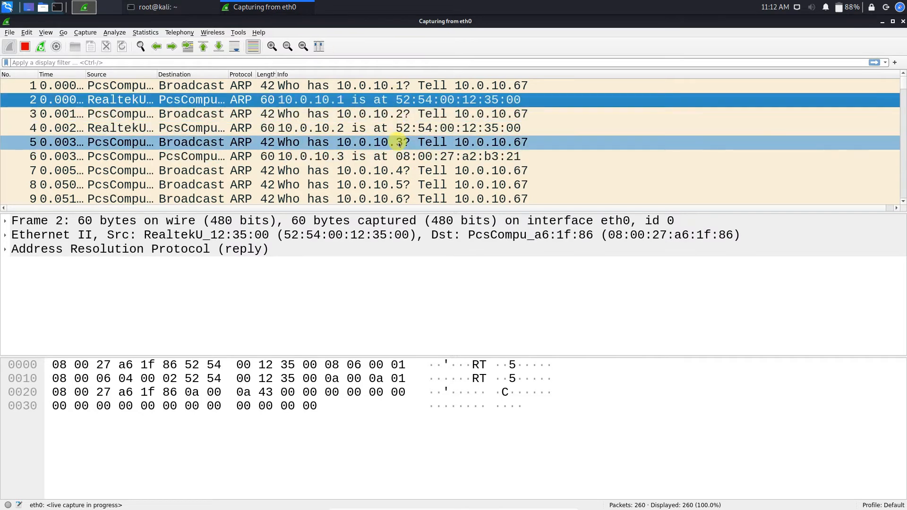
Inspect the ARP request and reply for 10.0.10.9 and the request for 10.0.10.10
scroll(400, 161, "down", 2)
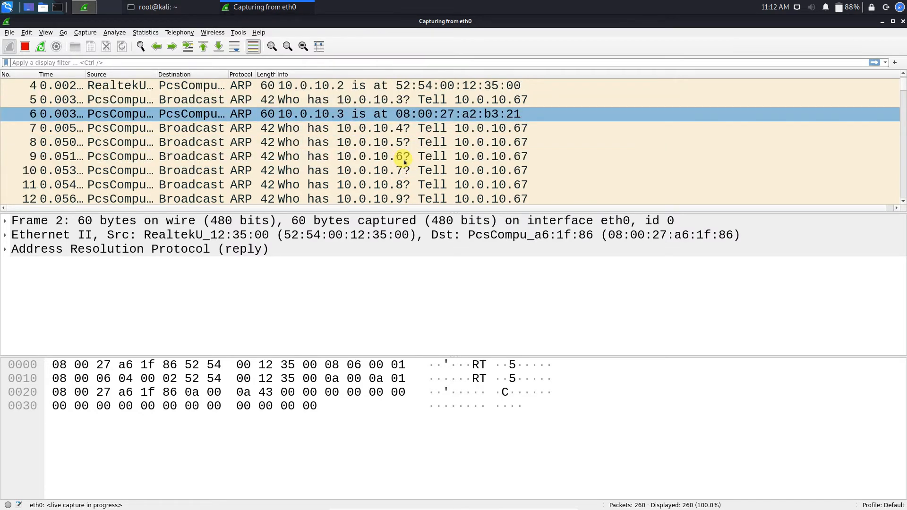
scroll(404, 162, "down", 6)
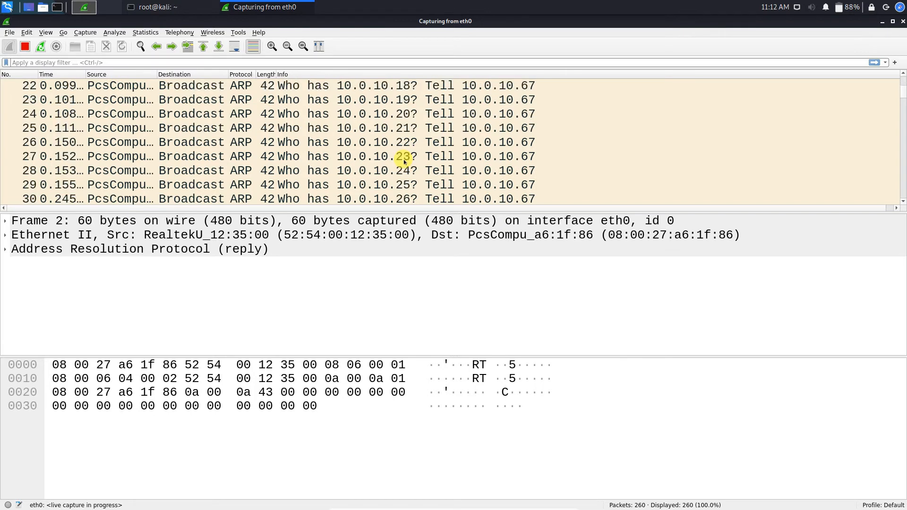
scroll(404, 162, "down", 13)
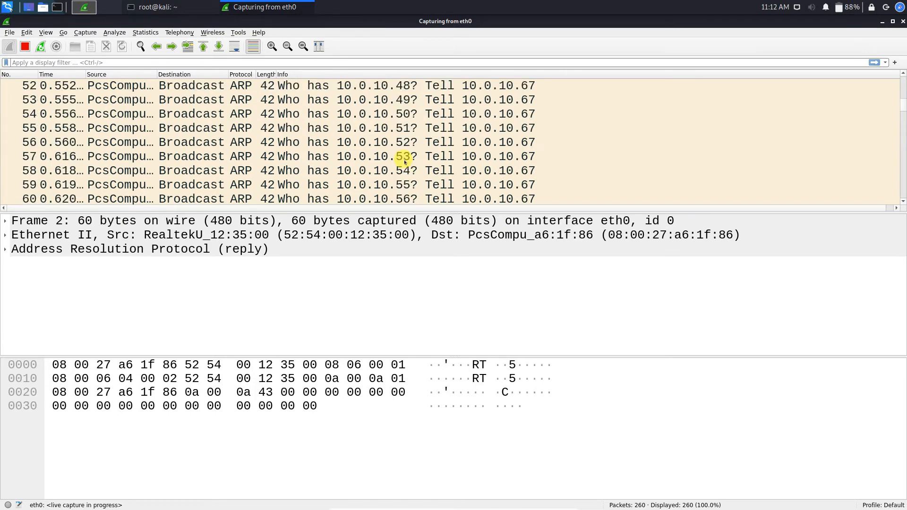
scroll(404, 161, "down", 2)
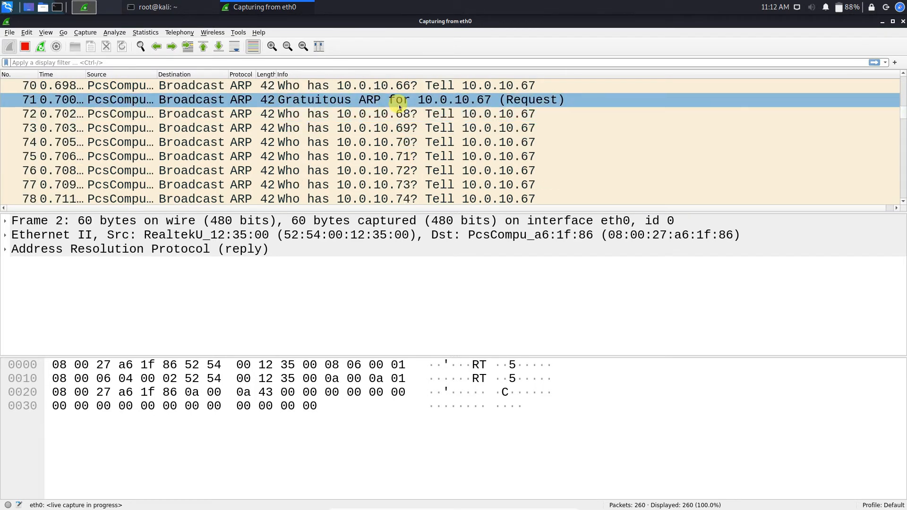
scroll(452, 130, "down", 10)
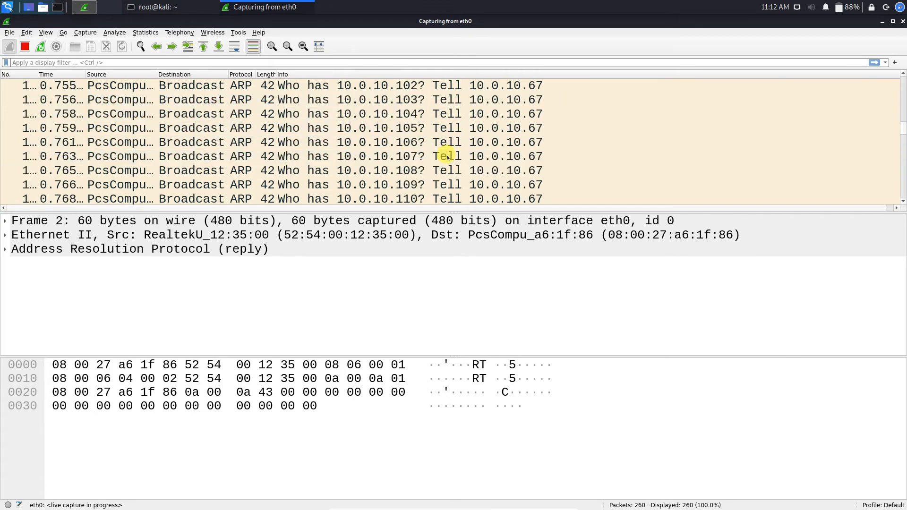
scroll(447, 157, "up", 20)
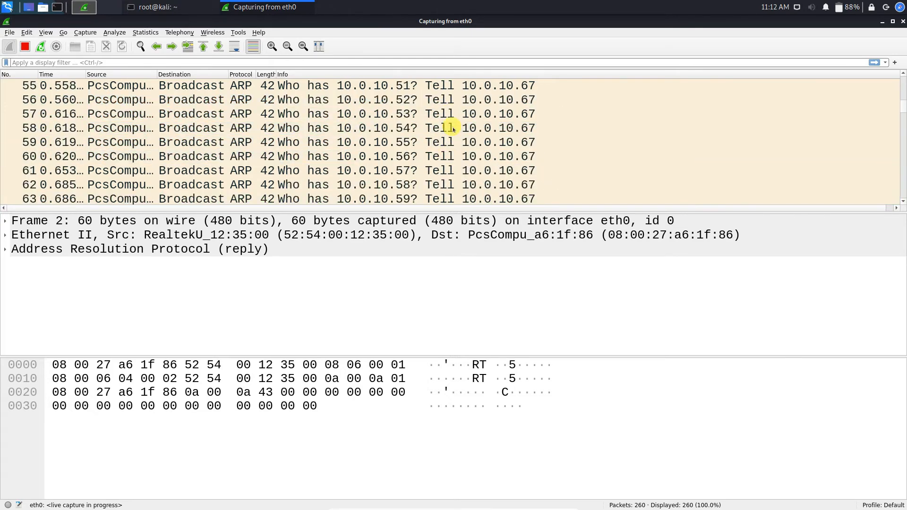
scroll(451, 130, "up", 3)
scroll(449, 137, "down", 2)
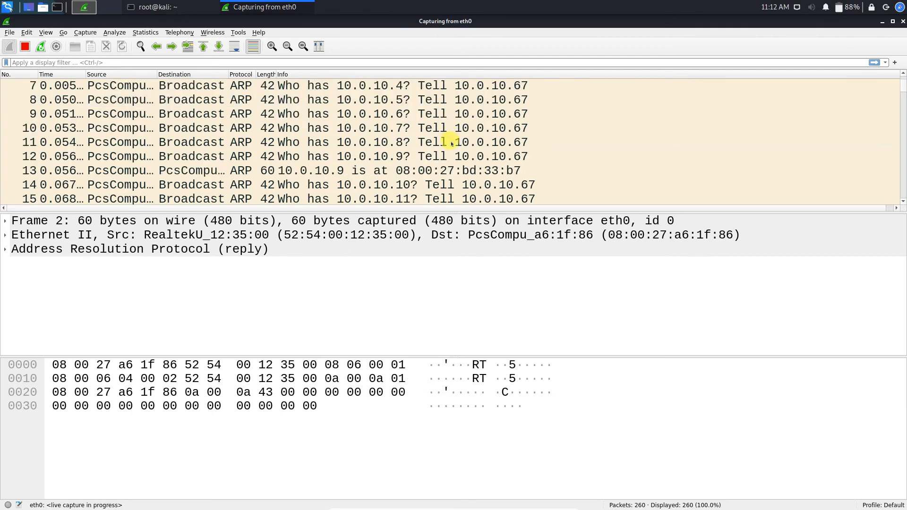
left_click(428, 171)
left_click(399, 157)
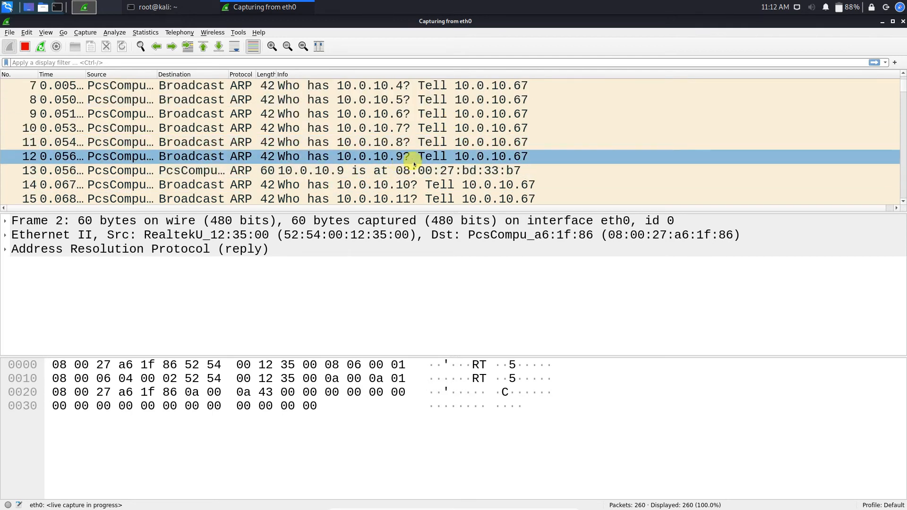
left_click(336, 171)
left_click(333, 184)
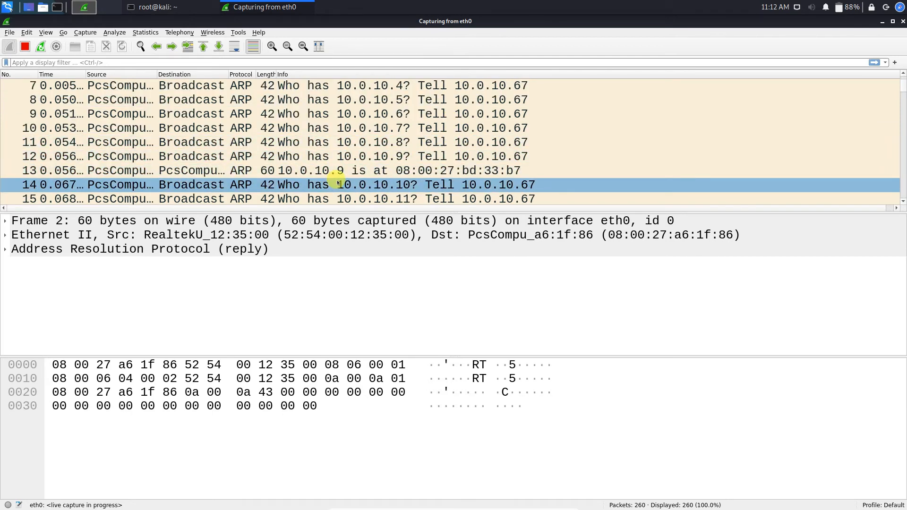
left_click(349, 171)
Open frame 32, the ARP request for 10.0.10.28 from 10.0.10.67
scroll(350, 175, "down", 3)
scroll(351, 175, "down", 3)
left_click(368, 185)
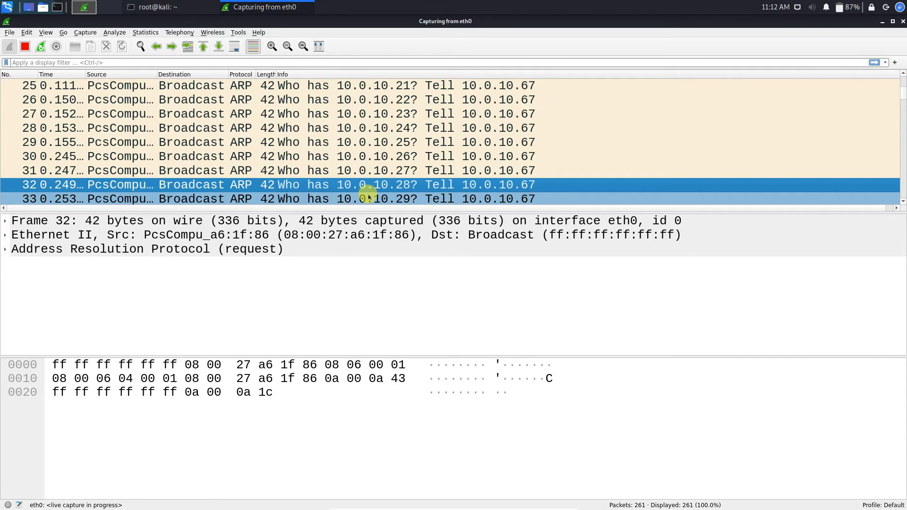
scroll(370, 197, "down", 3)
scroll(378, 179, "up", 2)
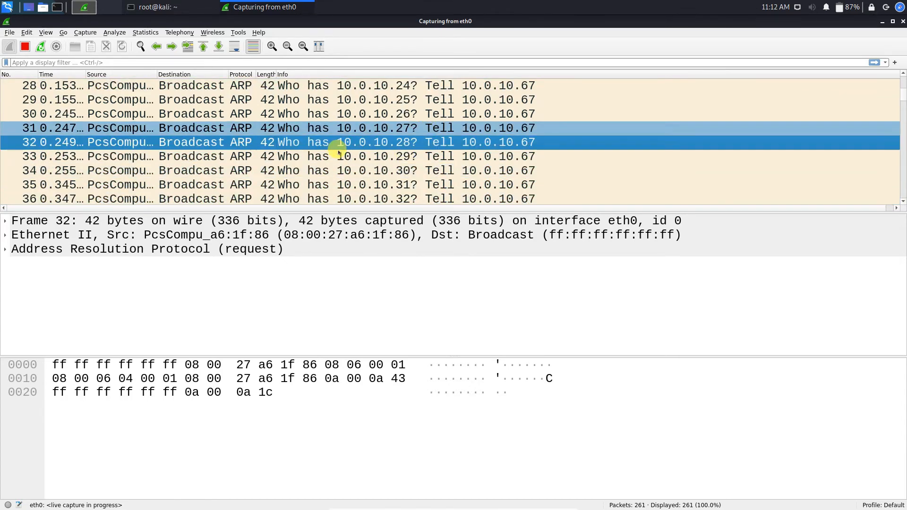
Clear the ifconfig output from the terminal with clear
left_click(882, 22)
left_click(285, 401)
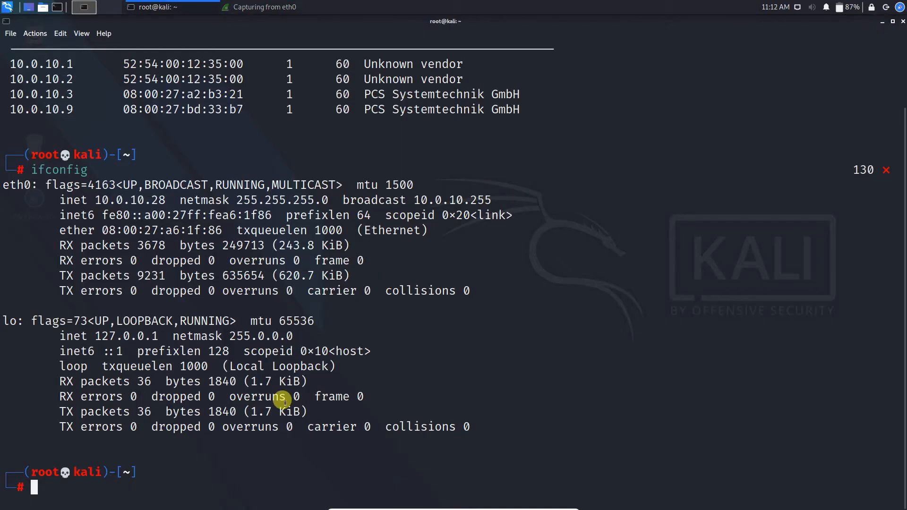
type("clear")
key("Return")
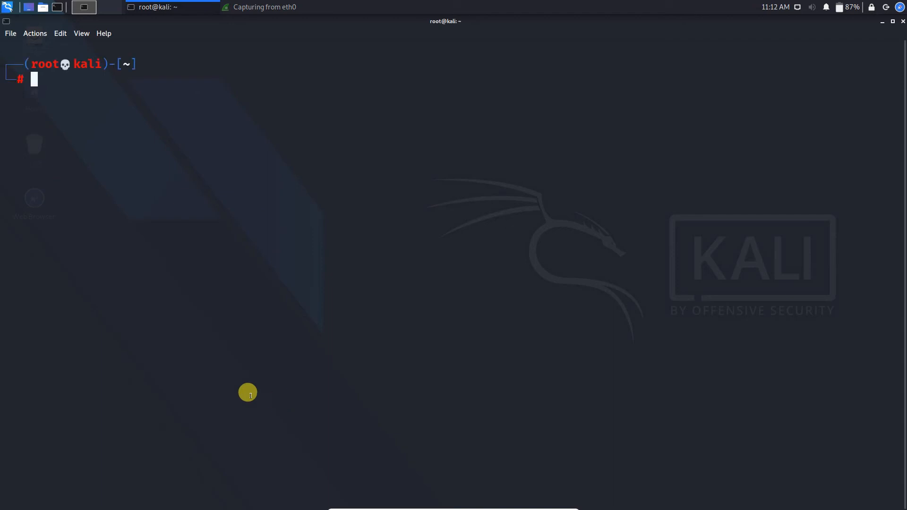
Restart the eth0 capture, discarding the 261 old packets without saving
left_click(226, 9)
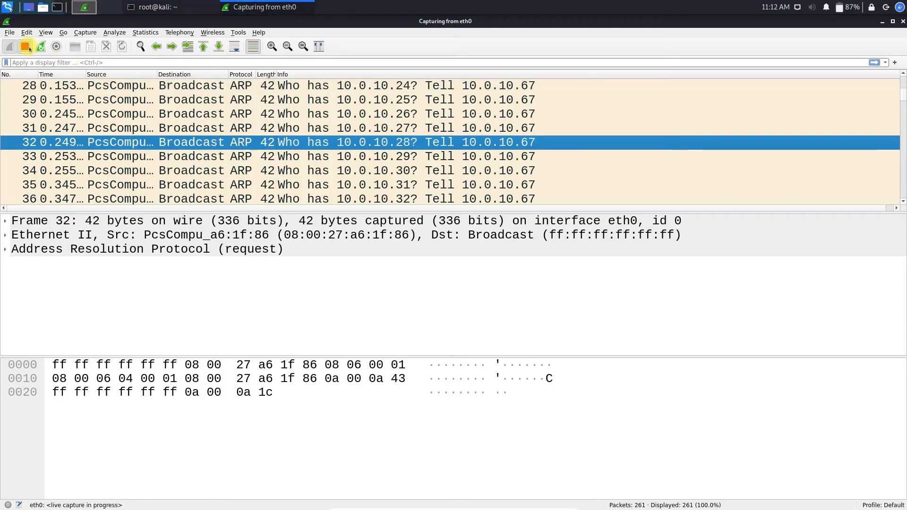
left_click(25, 46)
left_click(10, 45)
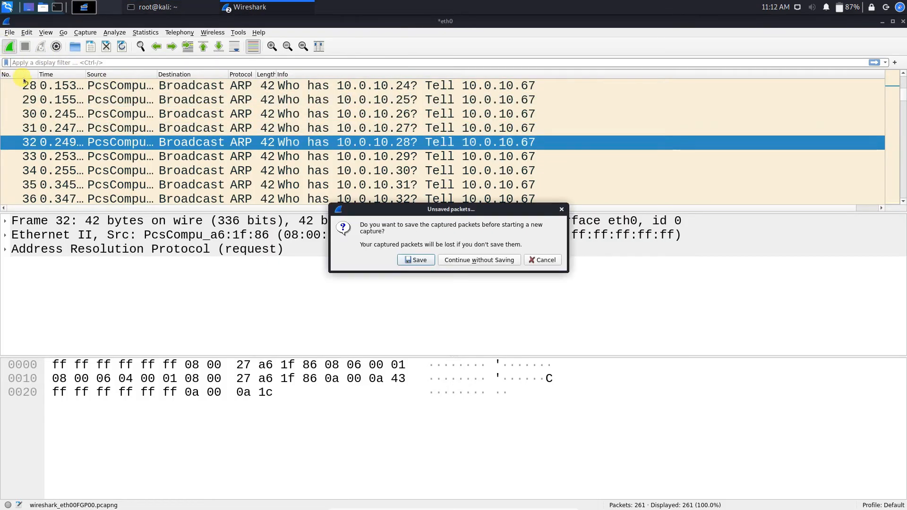
left_click(479, 260)
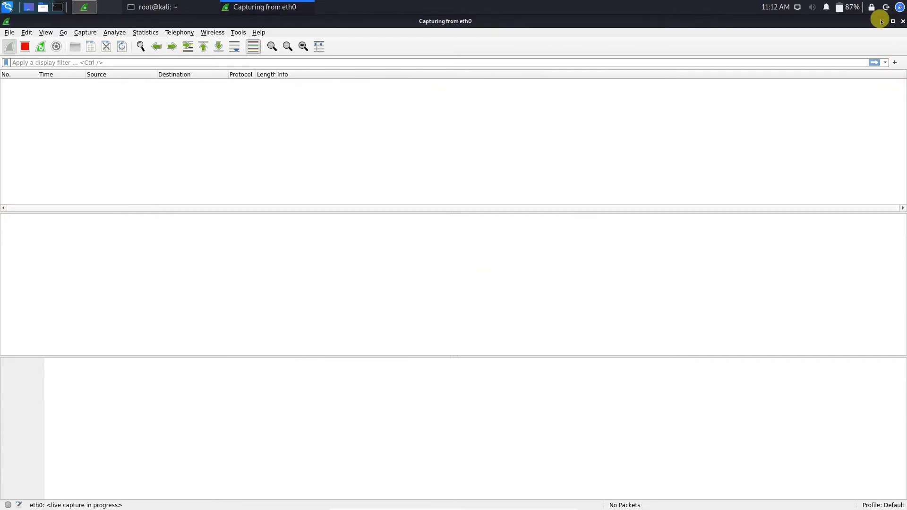
left_click(881, 22)
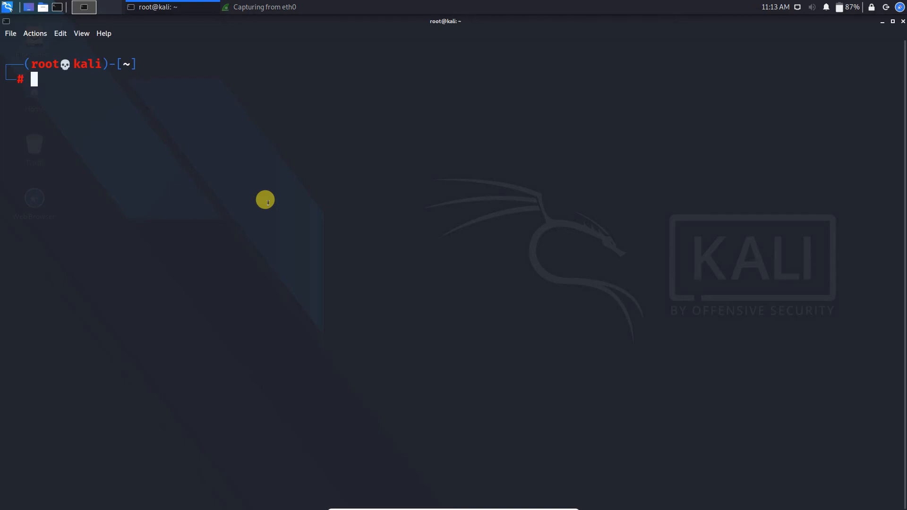
Run nmap 10.0.10.9, stripping the -T5 -sU -p 80 options from the recalled command
type("nmap")
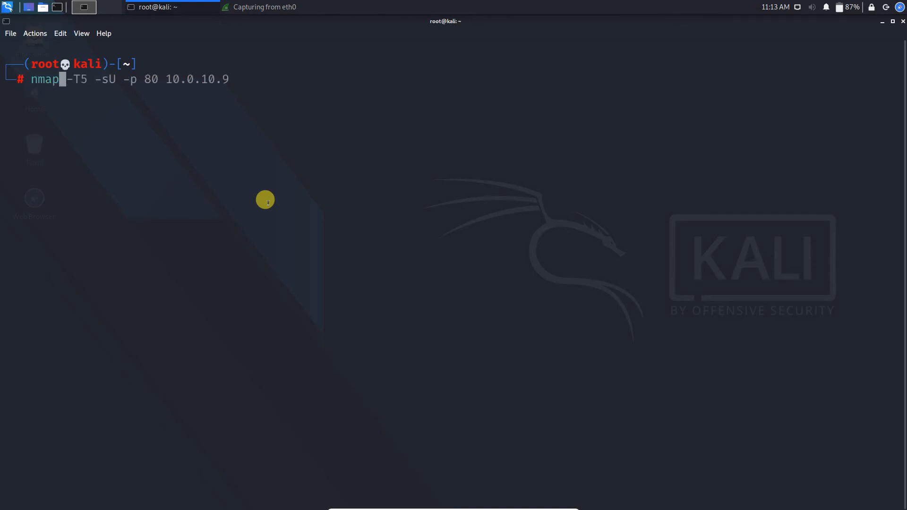
key("Right")
key("Left")
key("Left")
key("Left")
key("Left")
key("Left")
key("Left")
key("Left")
key("Left")
key("Left")
key("Left")
key("Left")
key("Left")
key("Left")
key("Left")
key("Left")
key("Left")
key("Left")
key("Left")
key("Left")
key("Left")
key("Left")
key("Left")
key("Left")
key("Delete")
key("Delete")
key("Delete")
key("Delete")
key("Delete")
key("Delete")
key("Delete")
key("Delete")
key("Delete")
key("Delete")
key("Delete")
key("Delete")
key("Delete")
key("Delete")
key("Right")
key("Right")
key("Right")
key("Right")
key("Right")
key("Right")
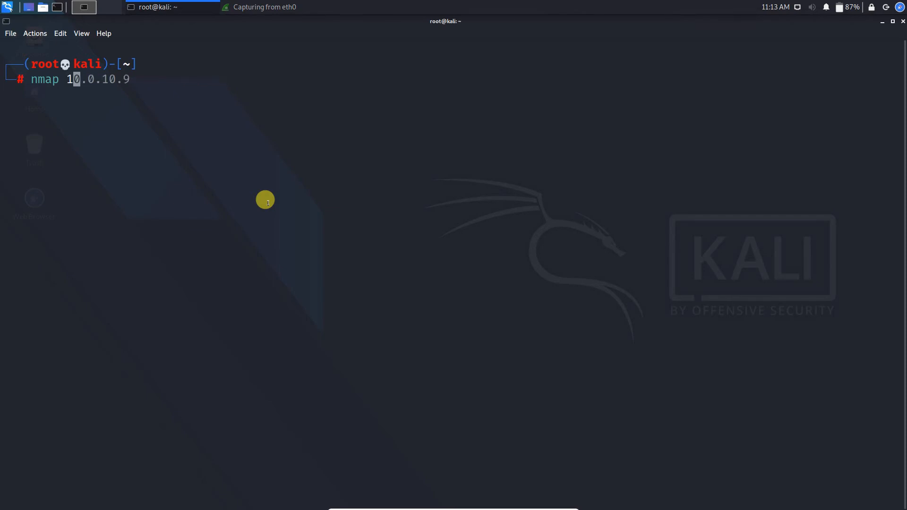
key("Right")
key("Right")
key("Delete")
type("8")
key("BackSpace")
type("9")
key("Return")
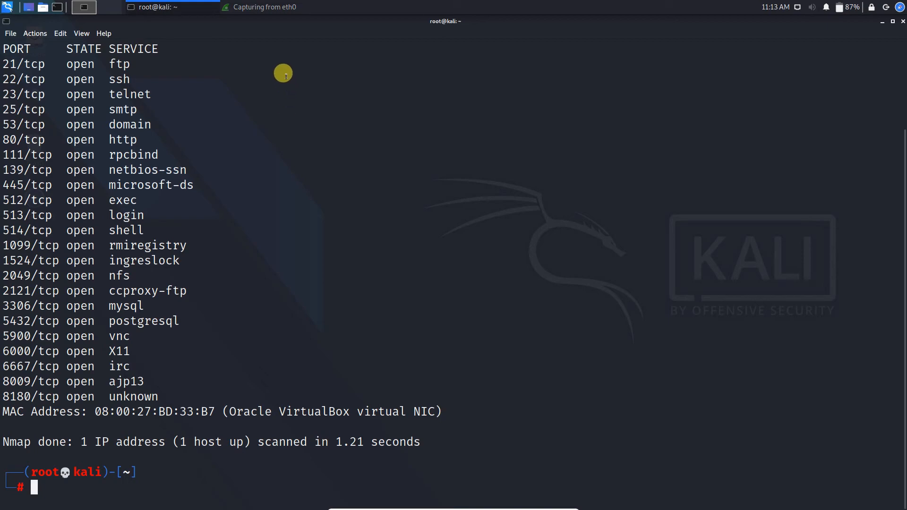
left_click(283, 8)
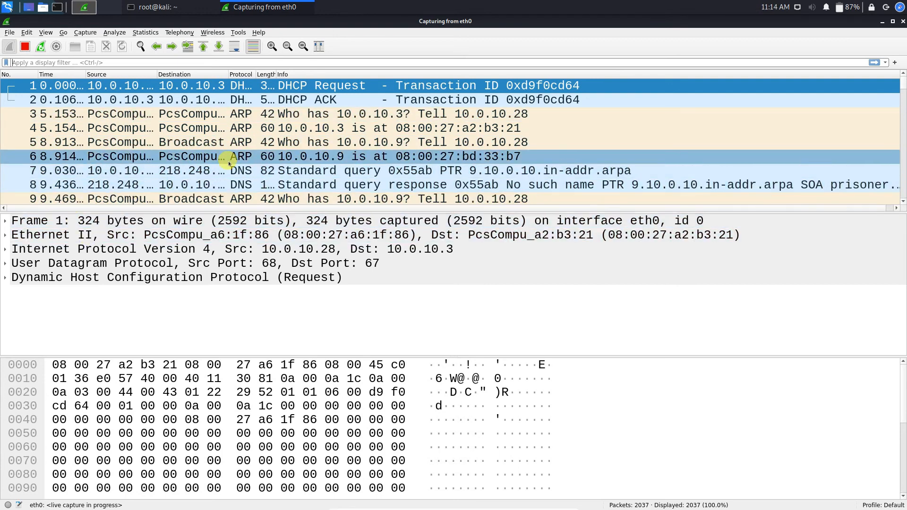
Inspect the scan replies: RST, ACK from ports 1723 and 8888, SYN, ACK from 5900
scroll(231, 186, "down", 2)
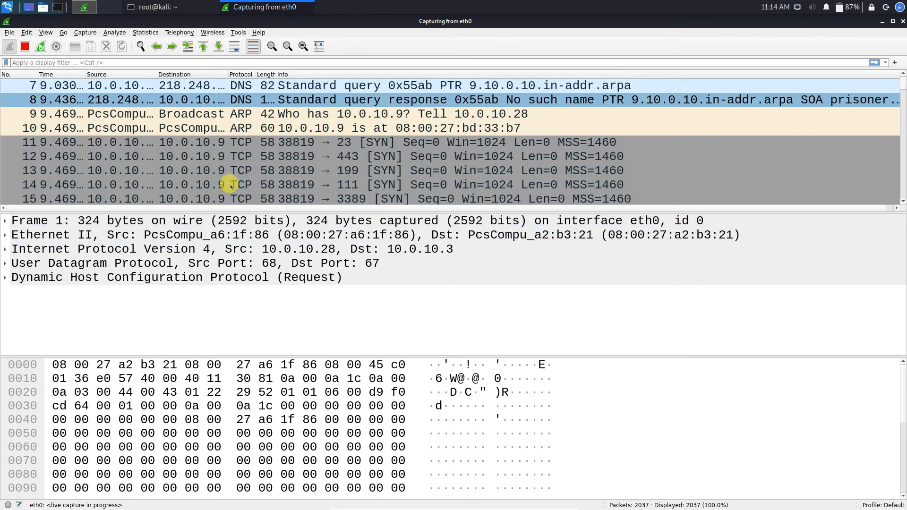
scroll(227, 150, "down", 3)
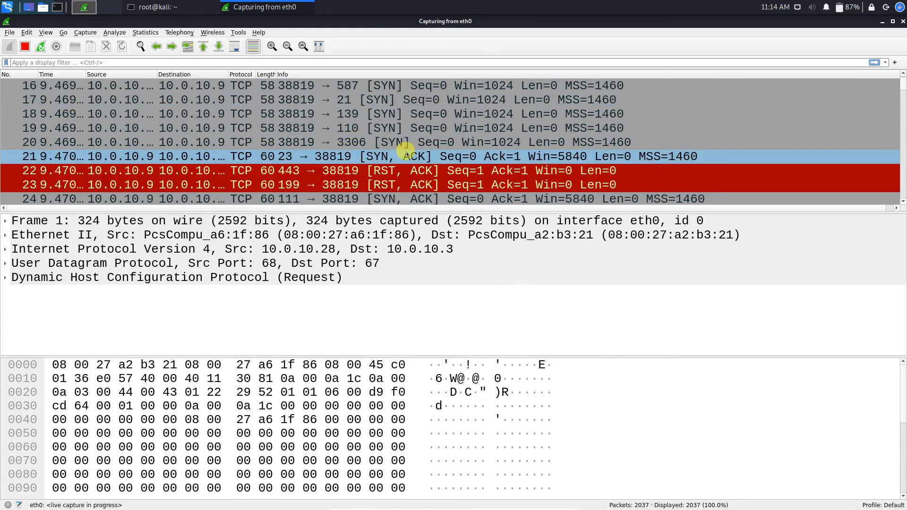
scroll(389, 161, "down", 5)
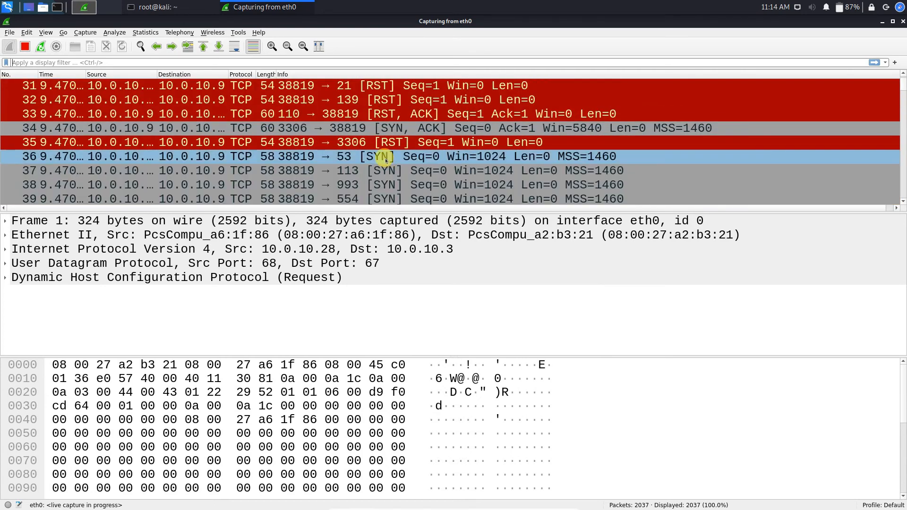
scroll(387, 160, "down", 11)
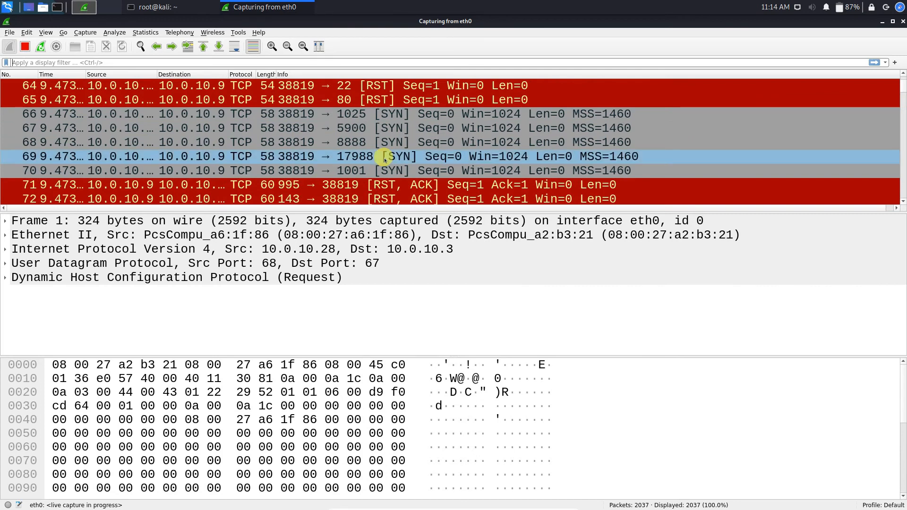
scroll(386, 160, "down", 2)
left_click(385, 158)
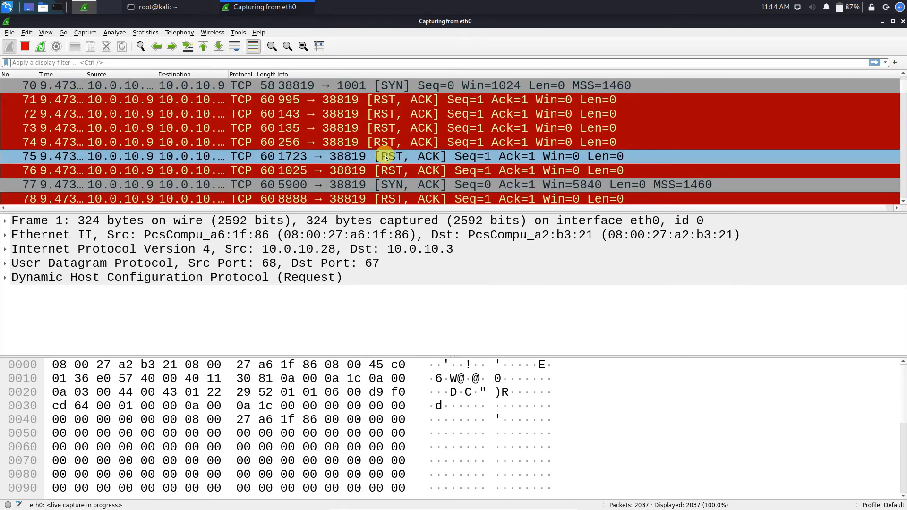
left_click(435, 184)
left_click(450, 199)
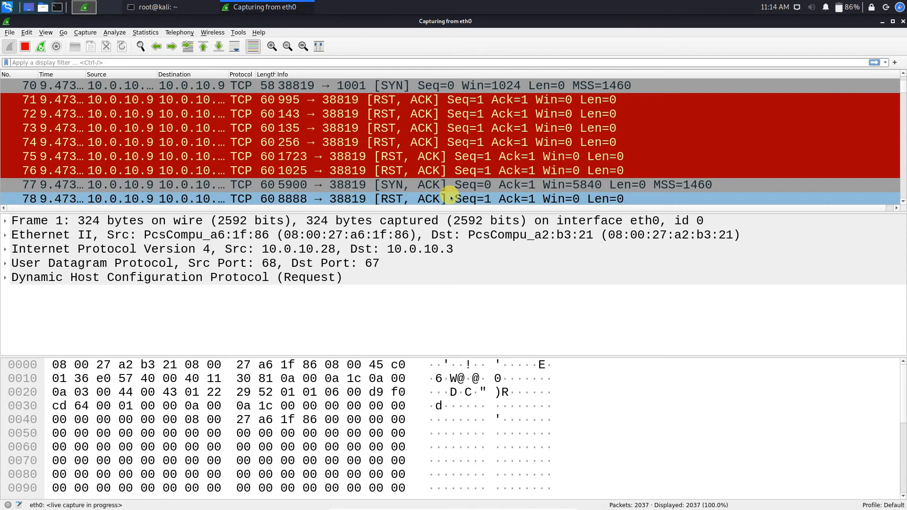
scroll(448, 194, "up", 3)
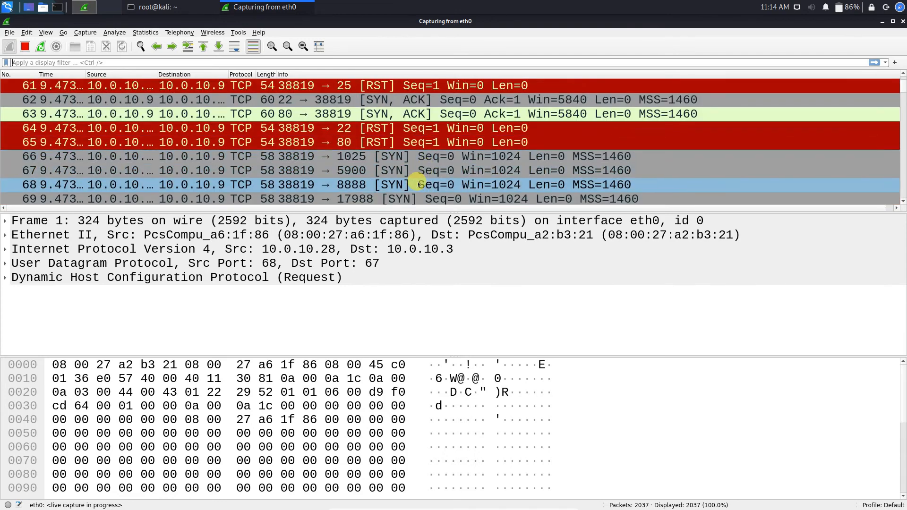
scroll(420, 185, "down", 5)
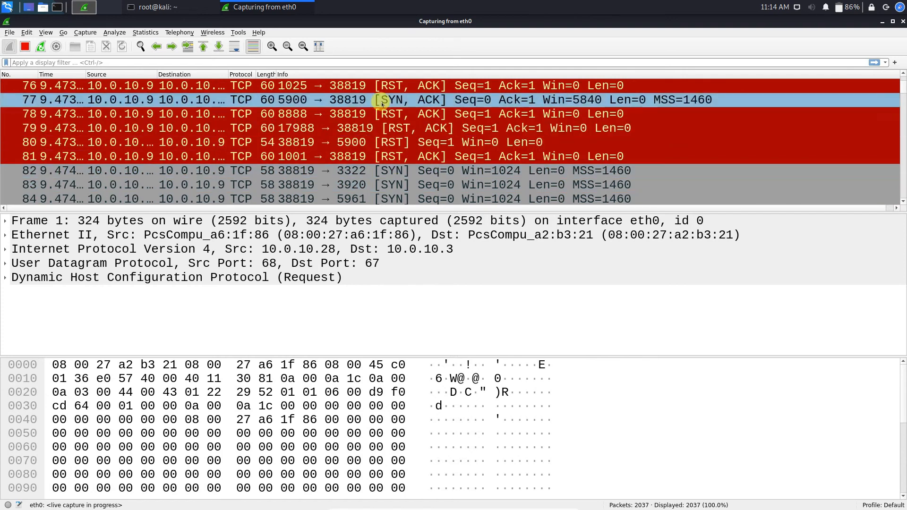
scroll(387, 132, "down", 3)
scroll(397, 163, "up", 1)
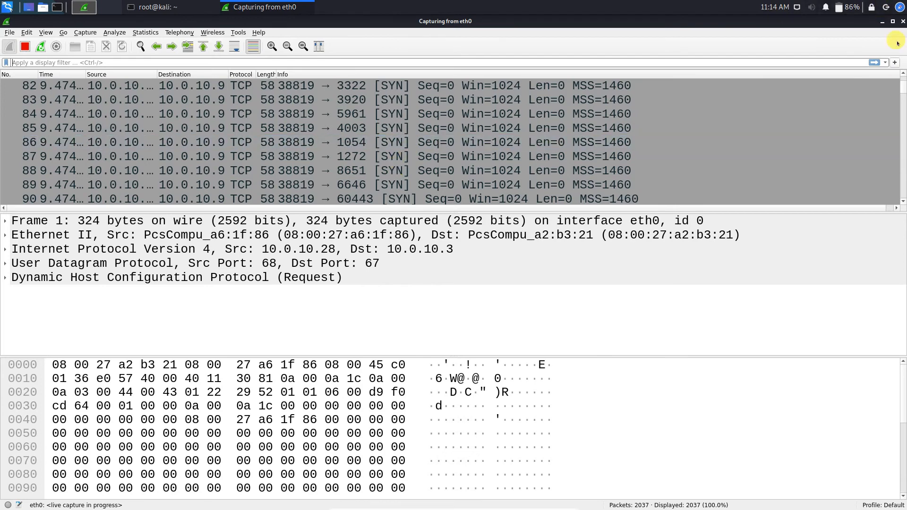
left_click(882, 22)
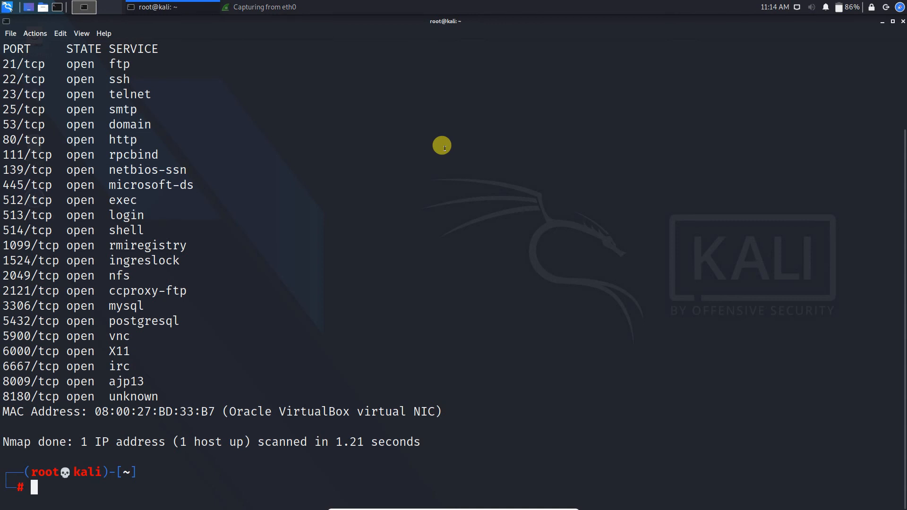
Clear the previous nmap output from the terminal
type("cl")
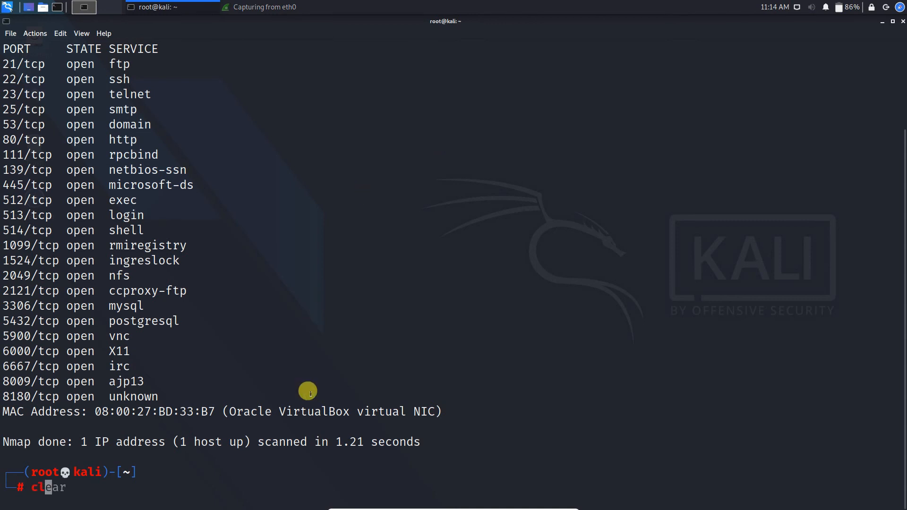
type("ear")
key("Return")
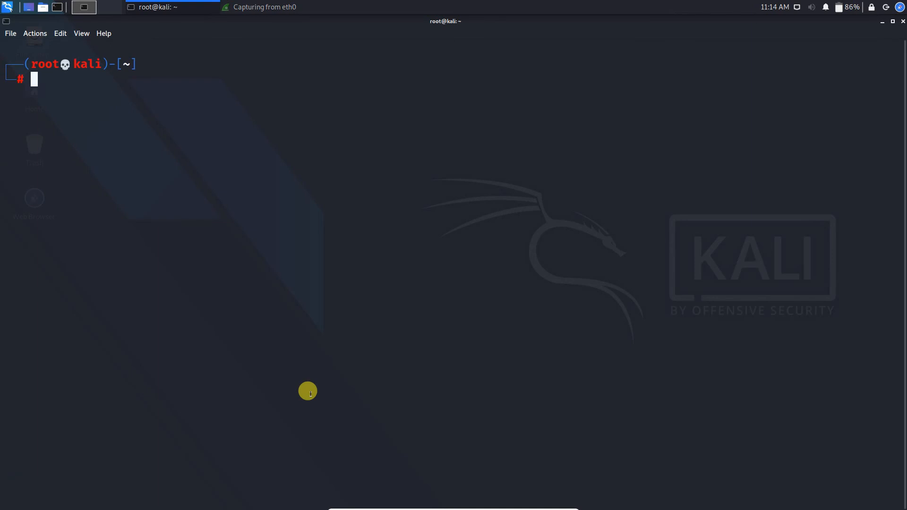
type("d")
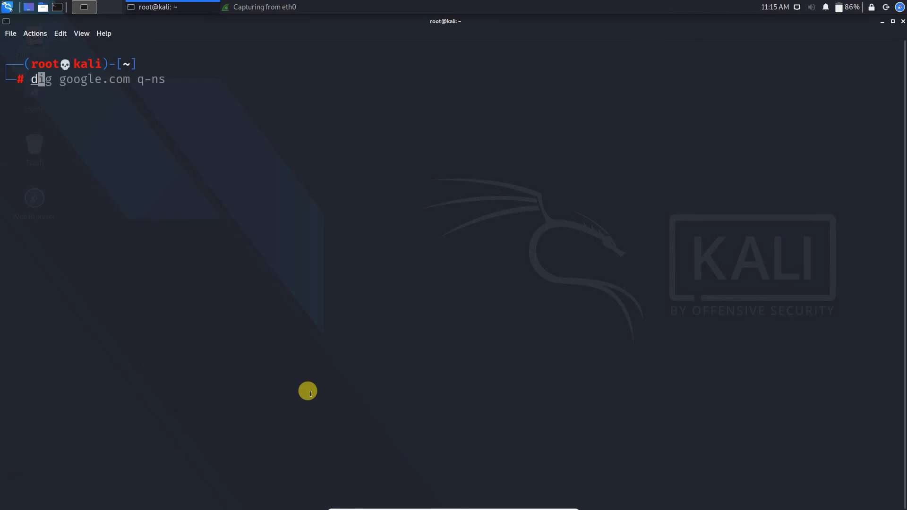
key("BackSpace")
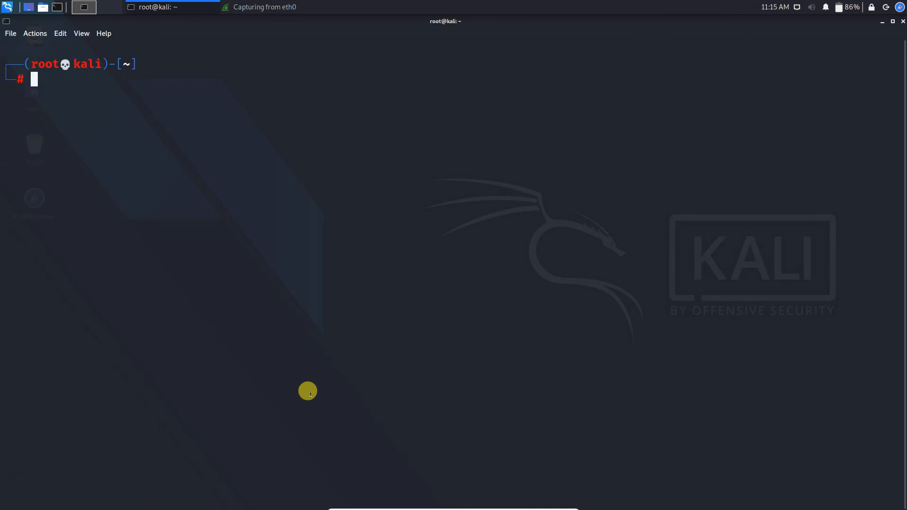
Launch nslookup in interactive mode and stop the running Wireshark eth0 capture
type("ns")
key("Right")
key("Return")
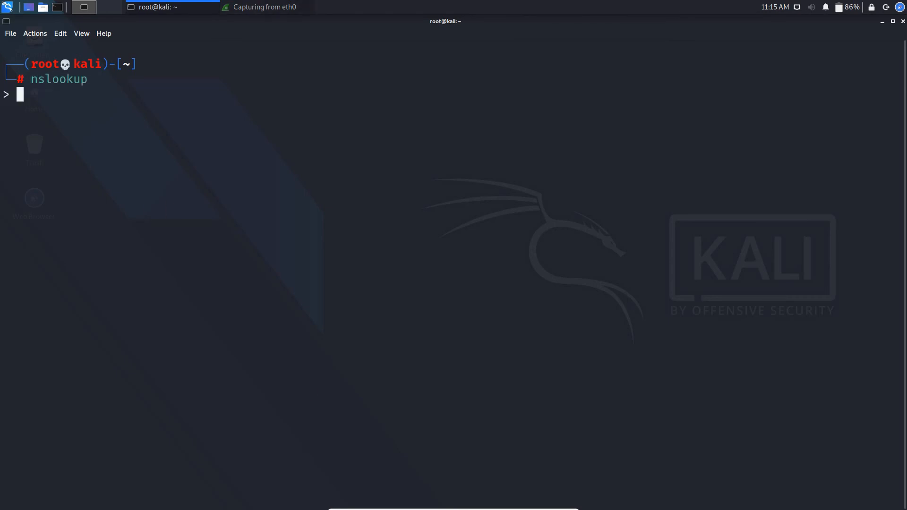
left_click(262, 7)
left_click(25, 46)
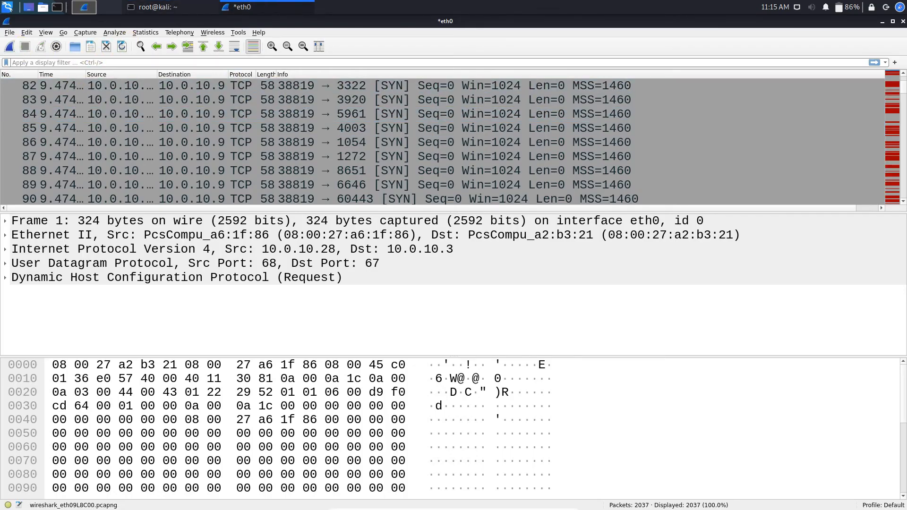
Restart the eth0 capture, discarding the old packets without saving, and hide Wireshark
left_click(10, 45)
left_click(444, 259)
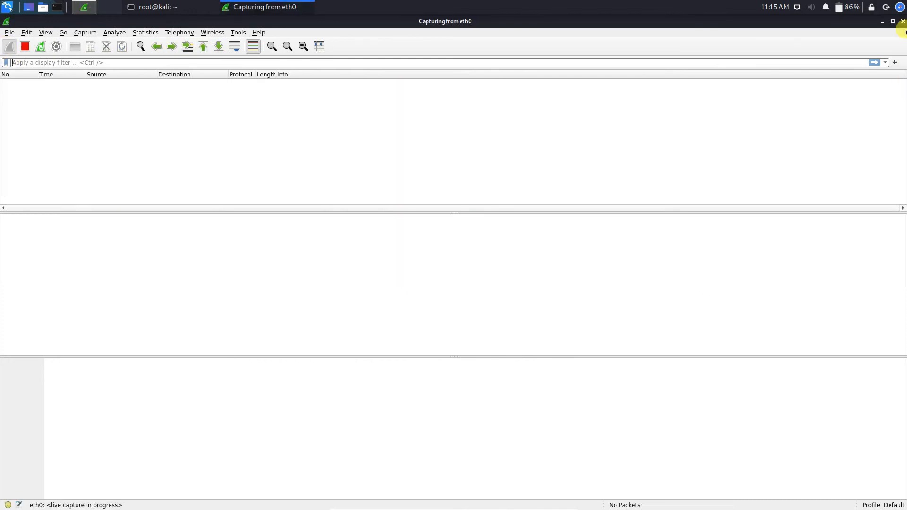
left_click(881, 22)
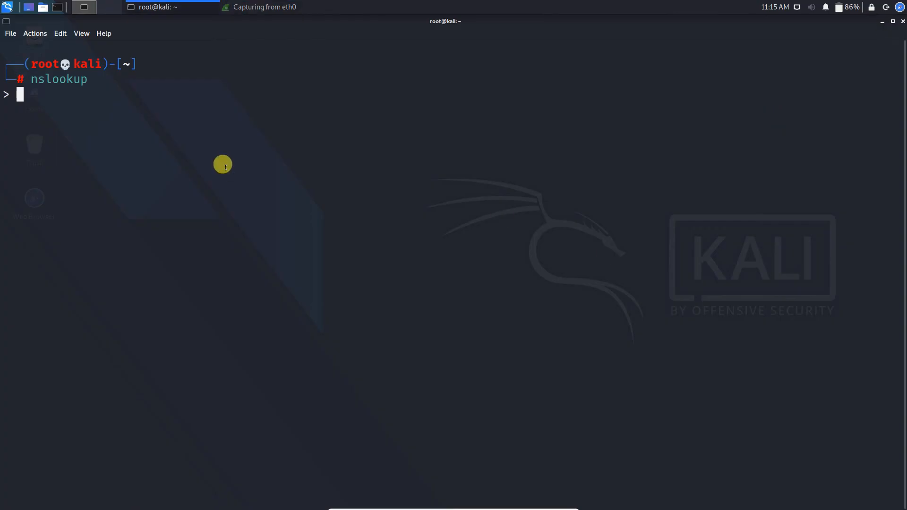
In nslookup, set type=ns and look up google.com's nameservers, then return to Wireshark
type("set type=")
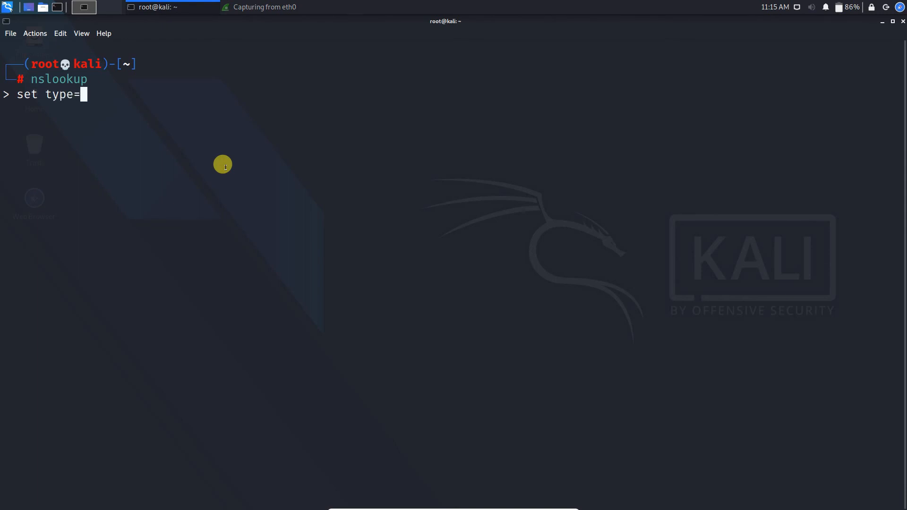
type("ns")
key("Return")
type("google.c")
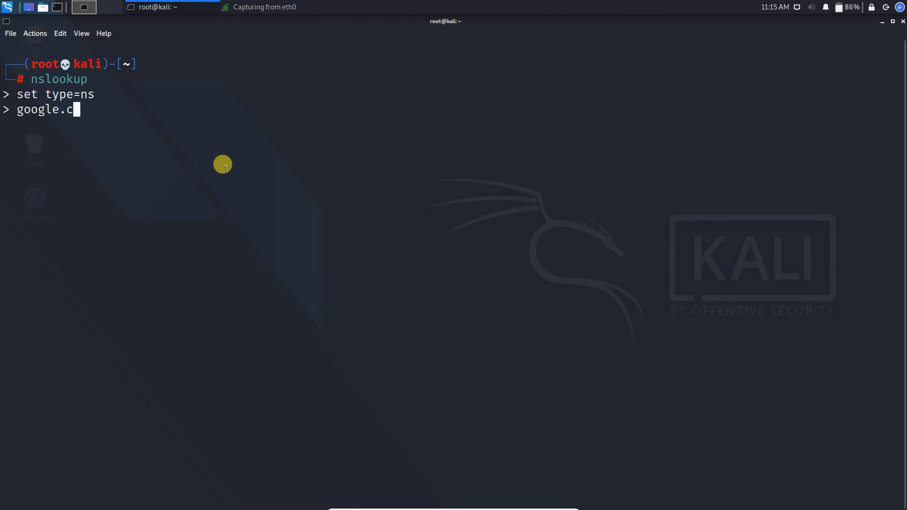
type("om")
key("Return")
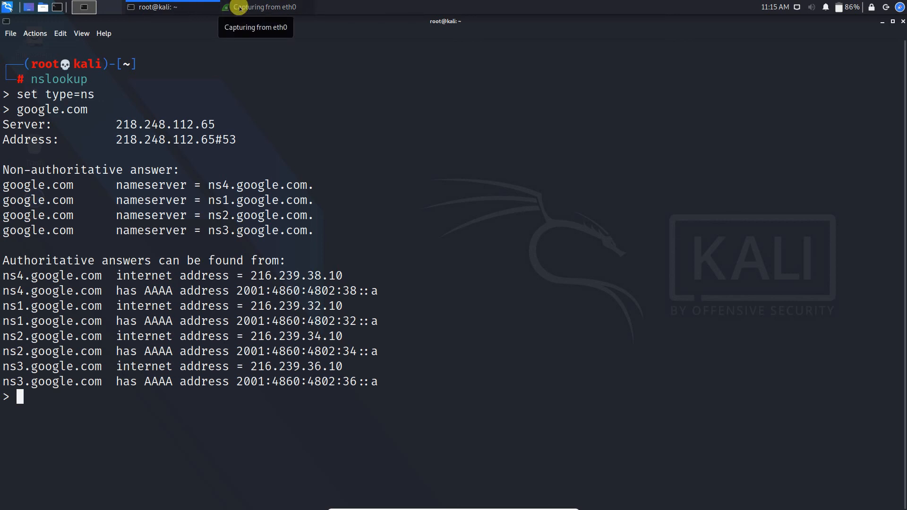
left_click_drag(101, 94, 66, 94)
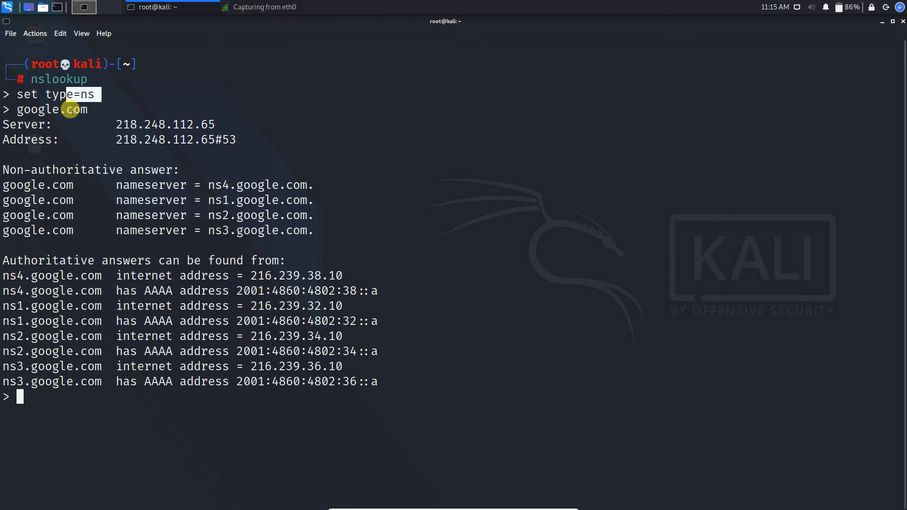
left_click(71, 111)
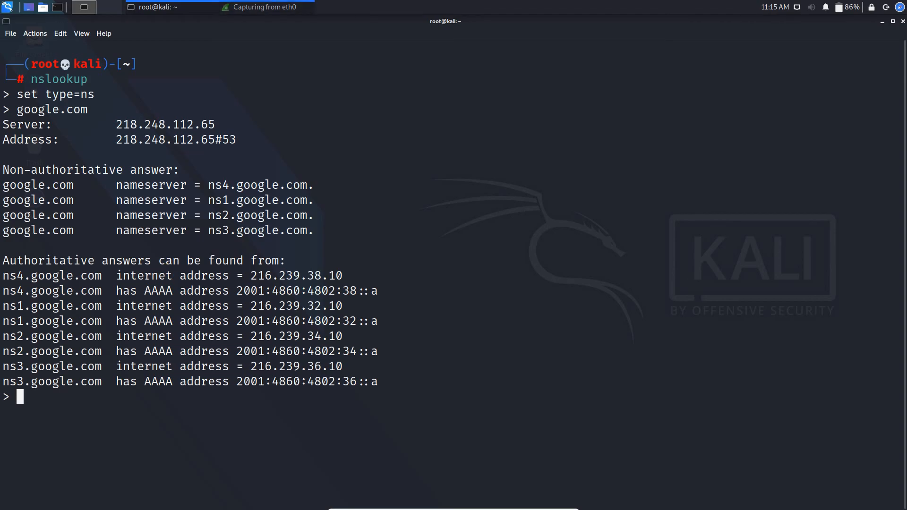
key("alt+Tab")
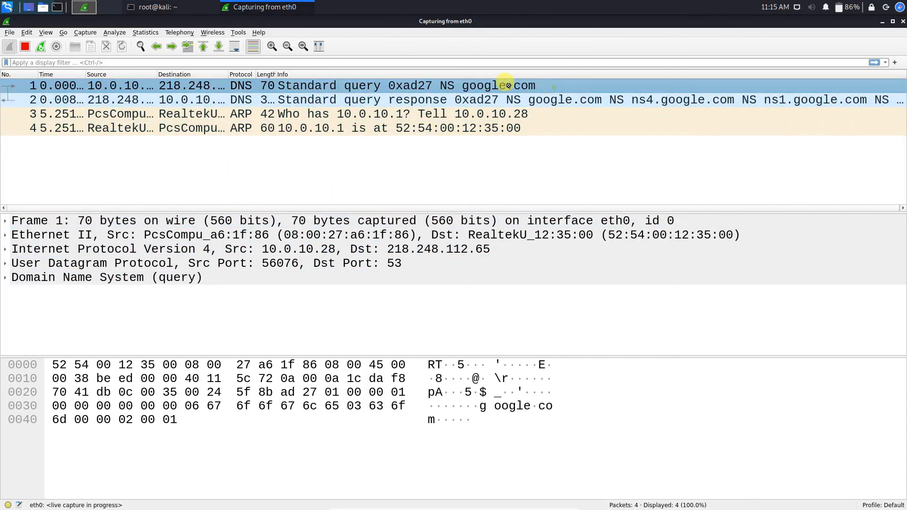
Inspect packet 1, the standard NS query for google.com, then return to the terminal
left_click(394, 88)
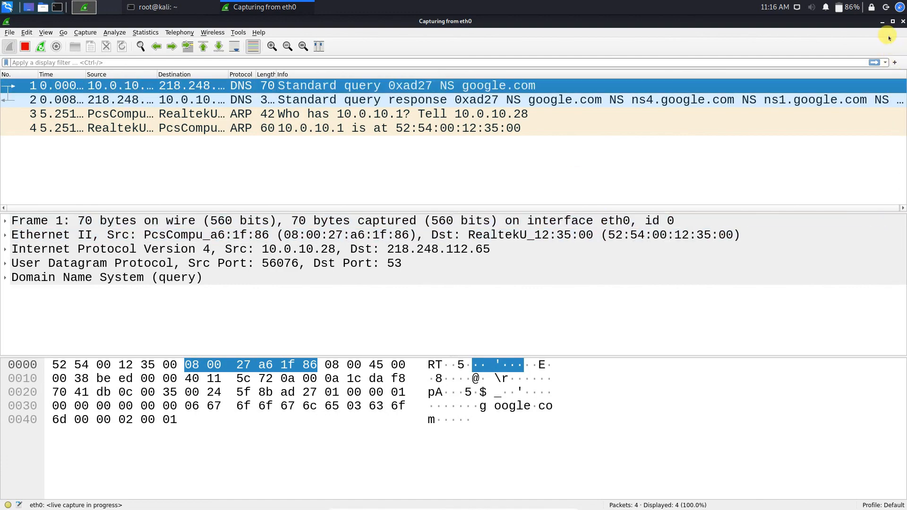
left_click(881, 22)
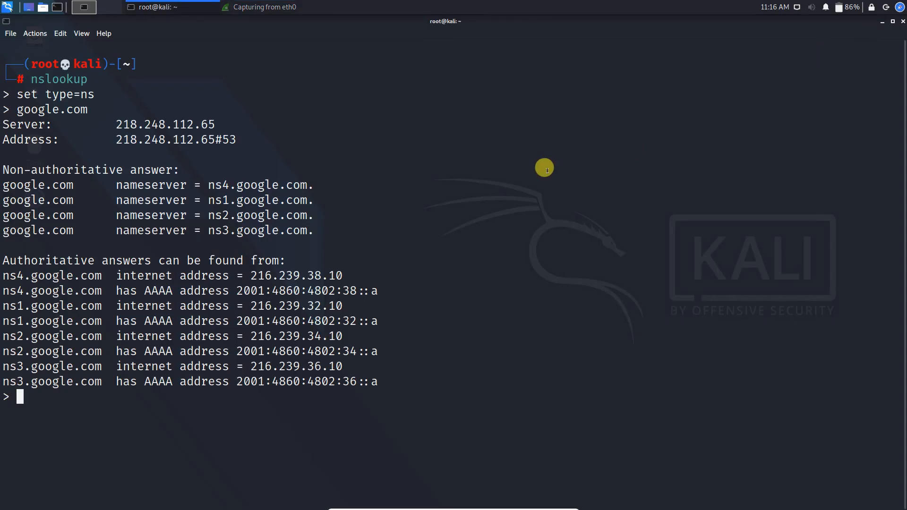